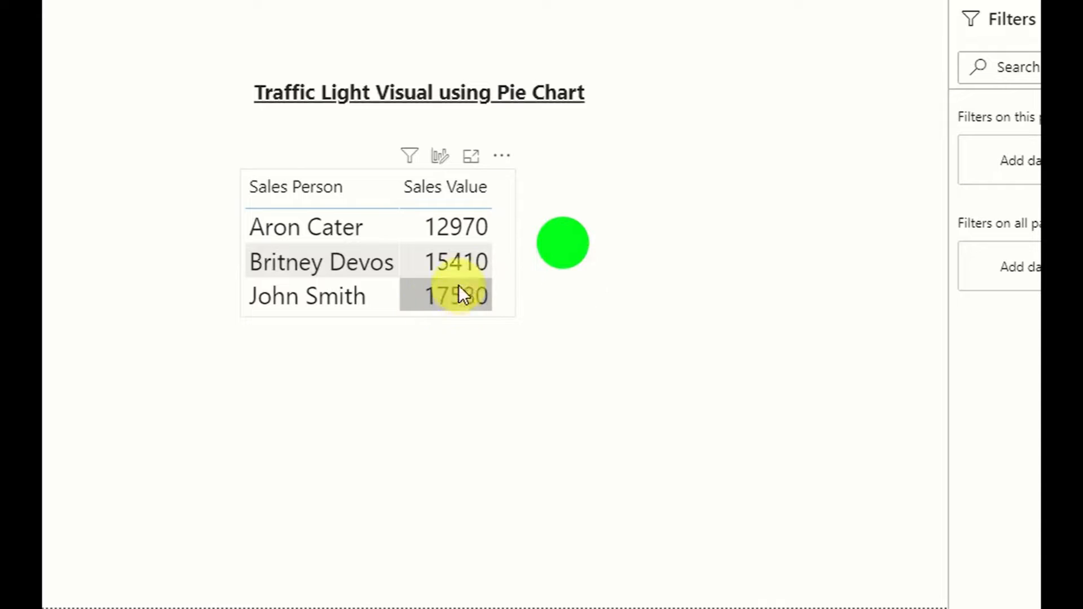
Step: Examine how the traffic light pie chart responds to selecting each sales person's row in the table
left_click(459, 265)
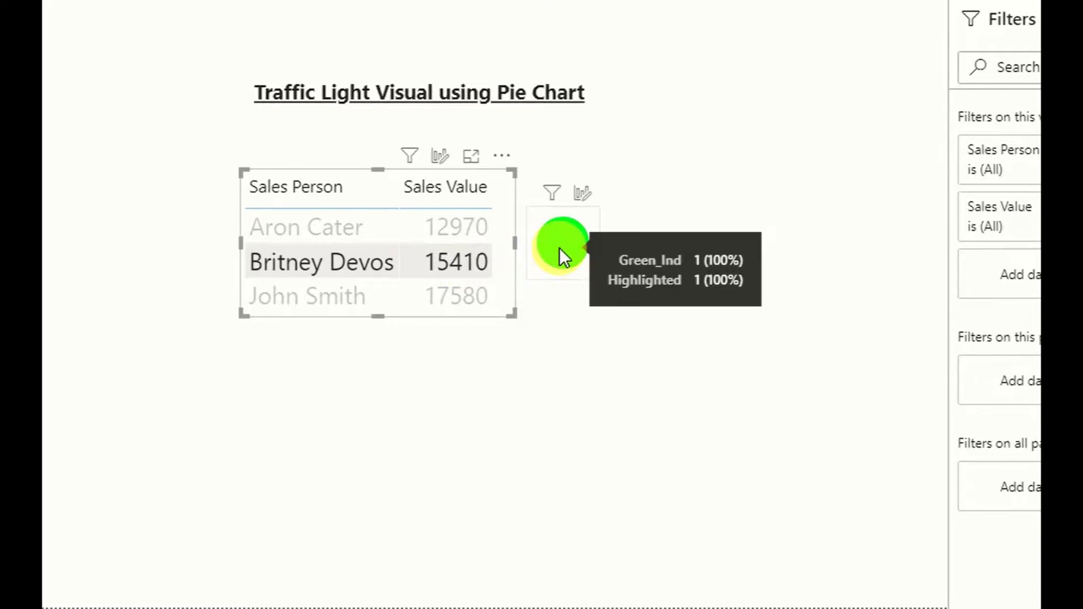
left_click(453, 224)
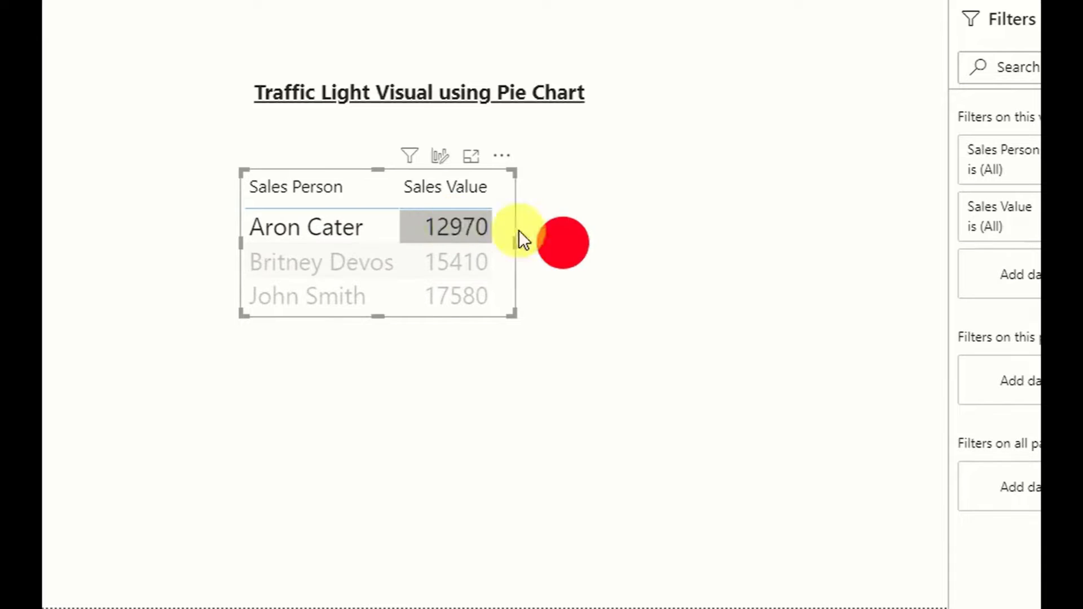
mouse_move(584, 256)
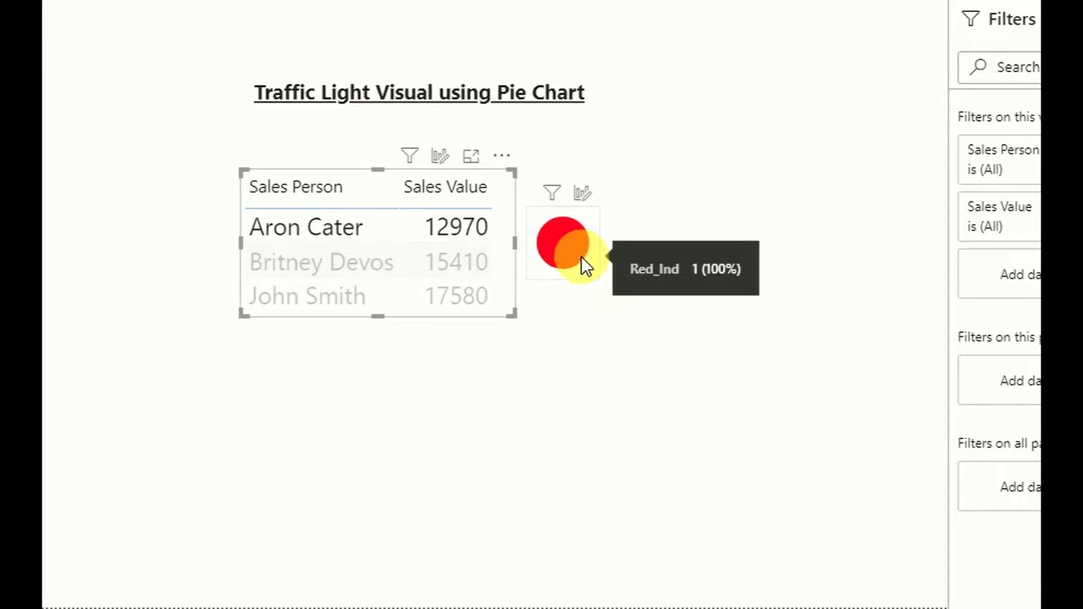
left_click(453, 299)
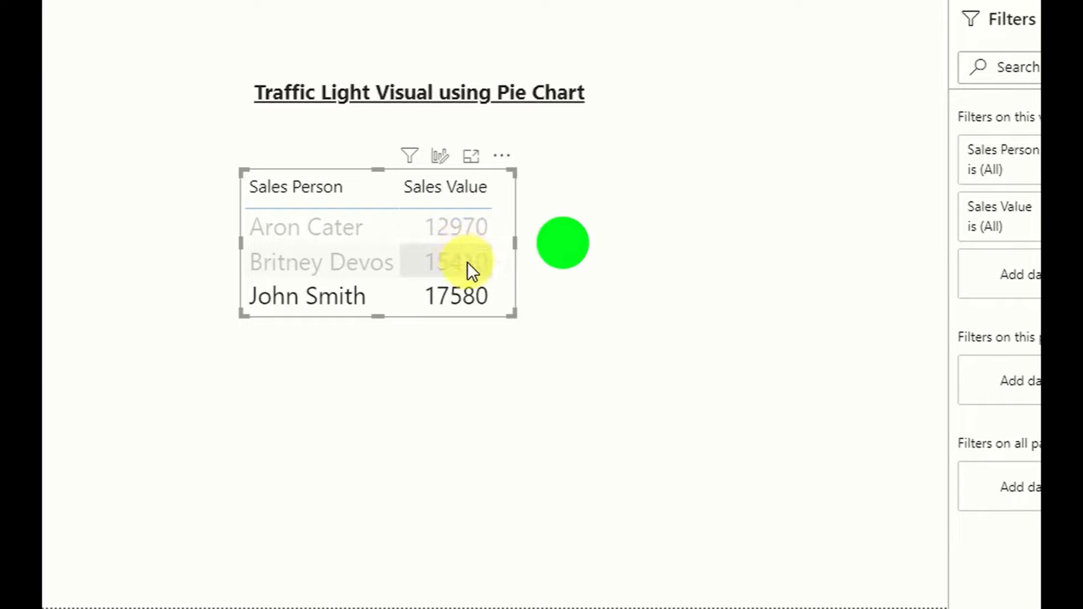
left_click(459, 233)
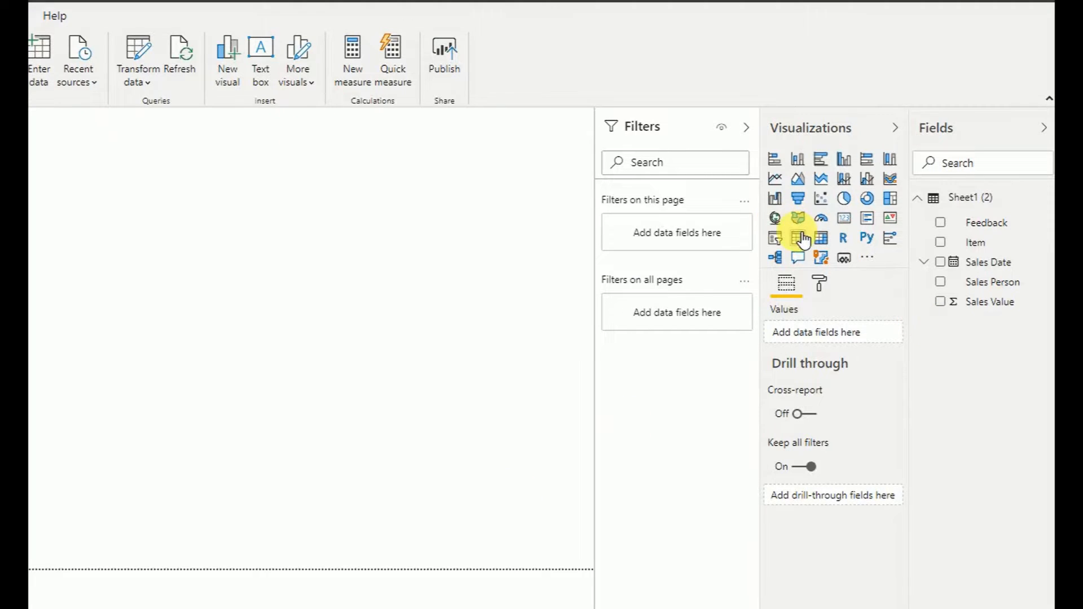
Step: Add a table visual to the blank report page with the Sales Person and Sales Value fields
left_click(798, 237)
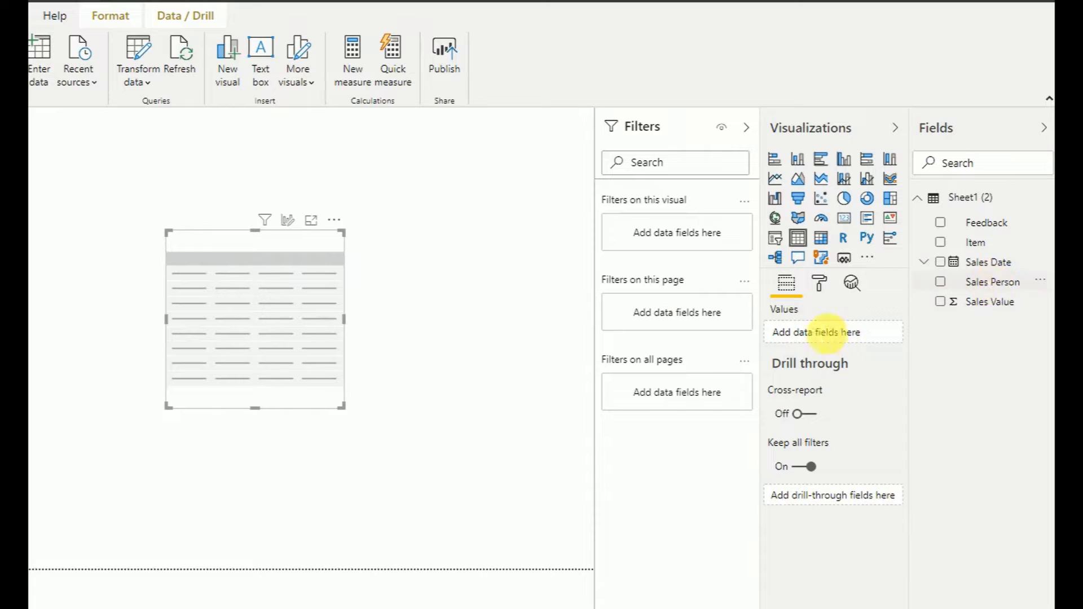
left_click_drag(826, 334, 825, 334)
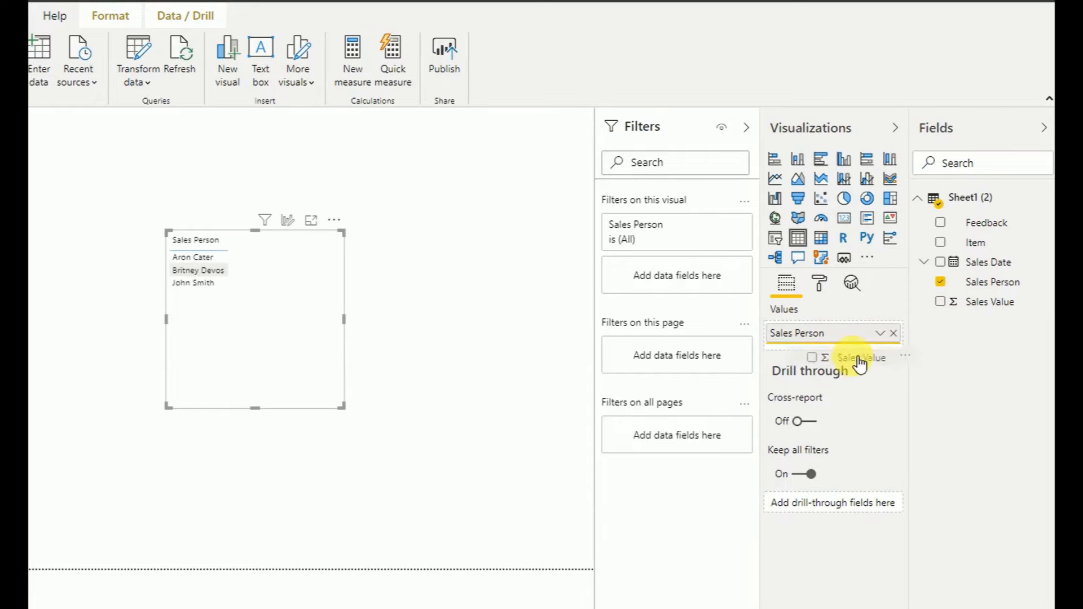
left_click_drag(979, 303, 831, 353)
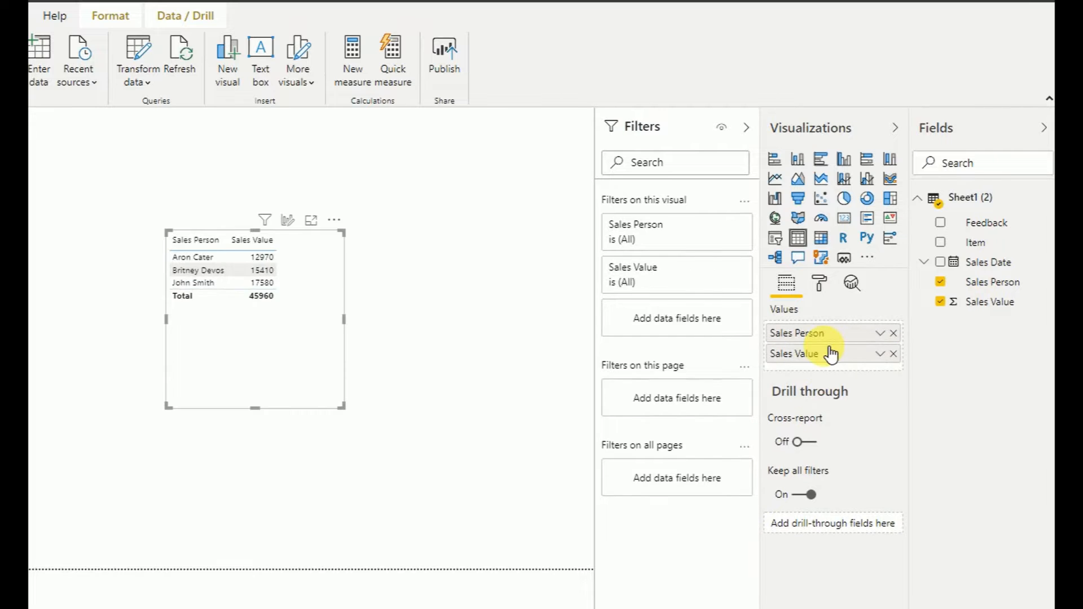
Step: Set the text size of the table's values to 15 pt and reduce the visual's height to fit its rows
left_click(819, 283)
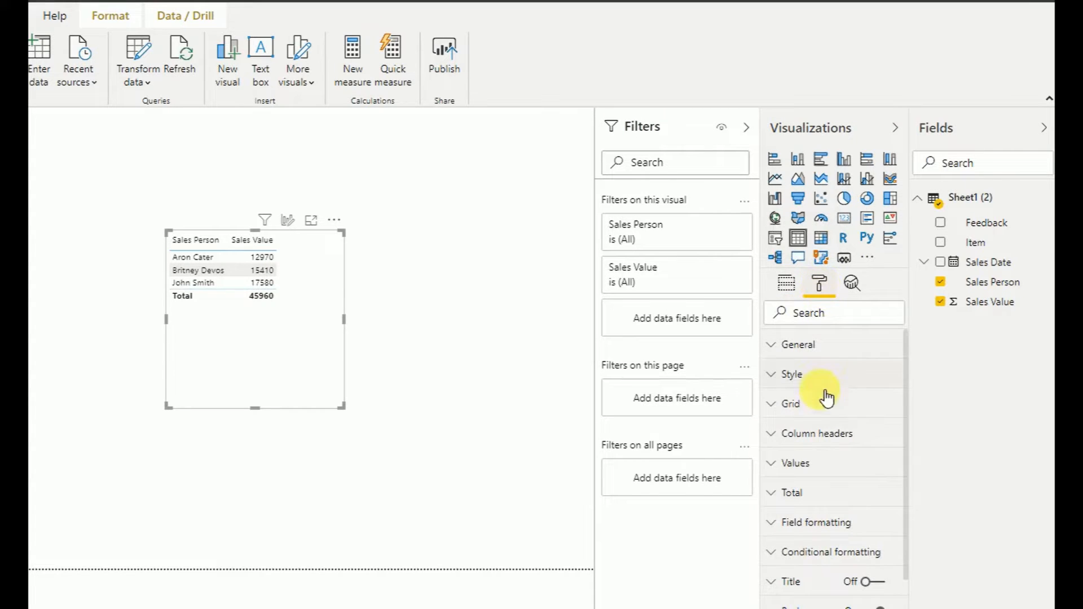
left_click(807, 470)
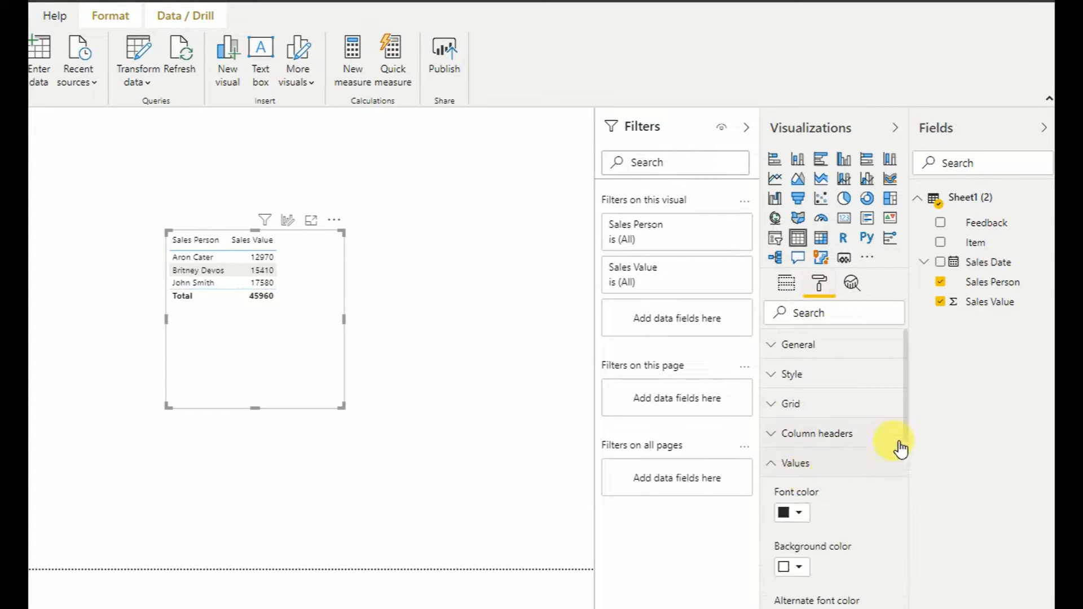
left_click_drag(906, 441, 922, 579)
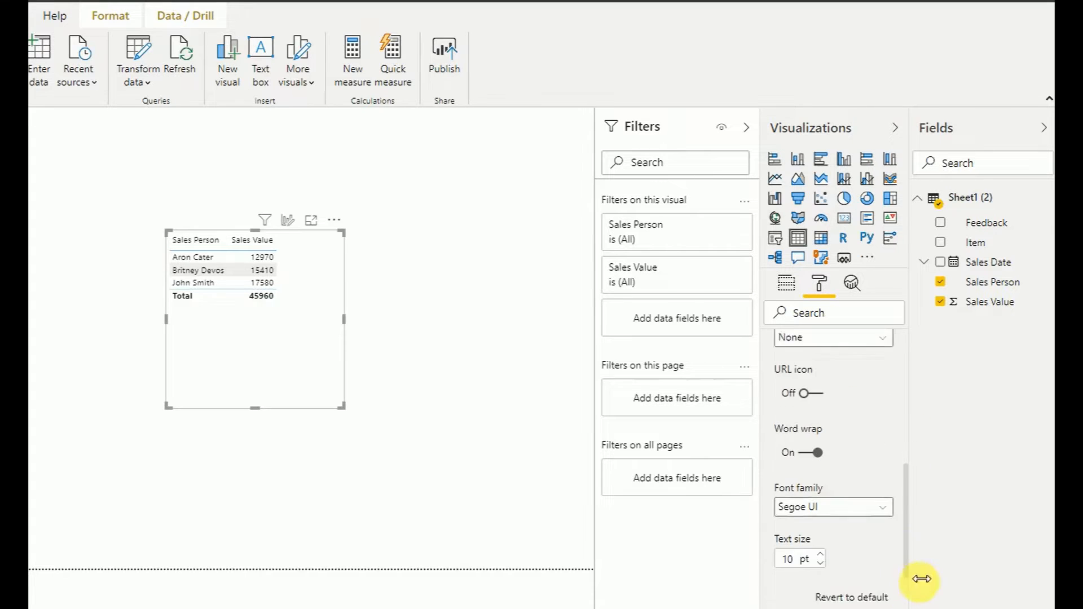
left_click(822, 510)
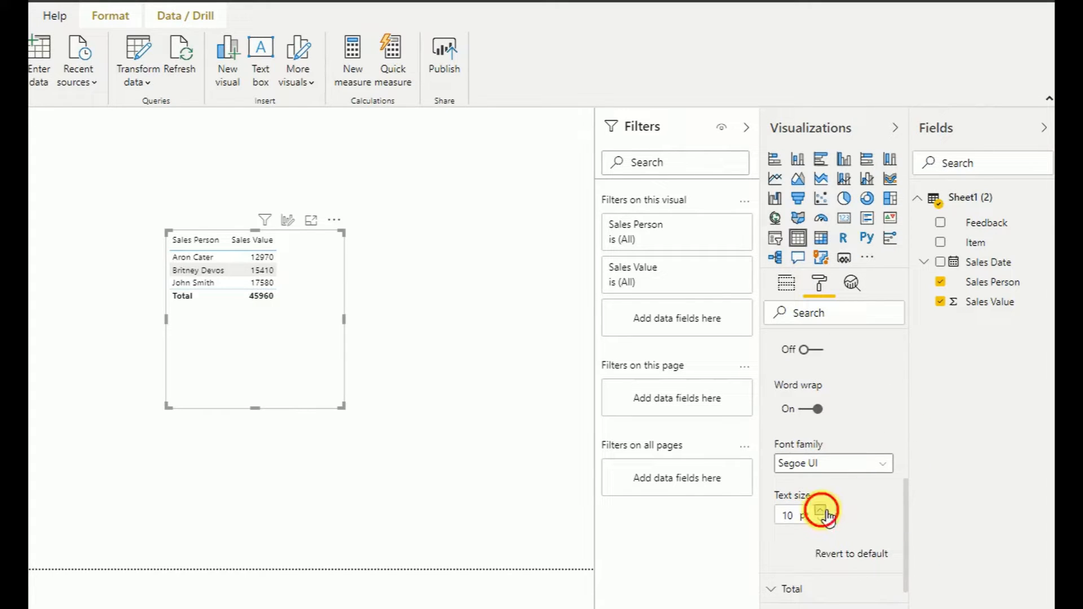
left_click(821, 510)
left_click(821, 510)
left_click(821, 510)
left_click(821, 510)
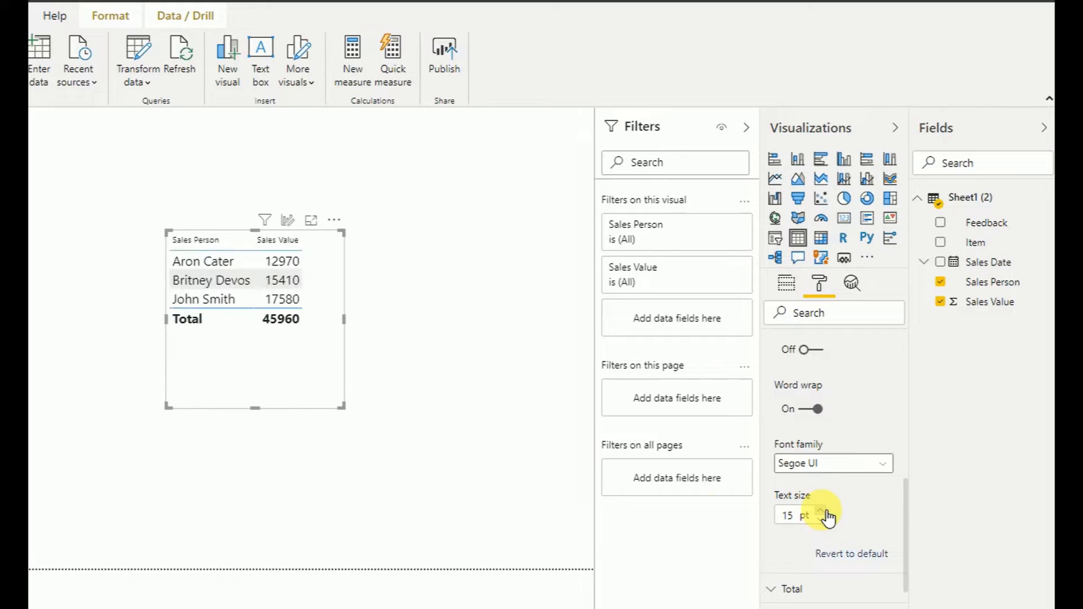
left_click_drag(350, 416, 345, 355)
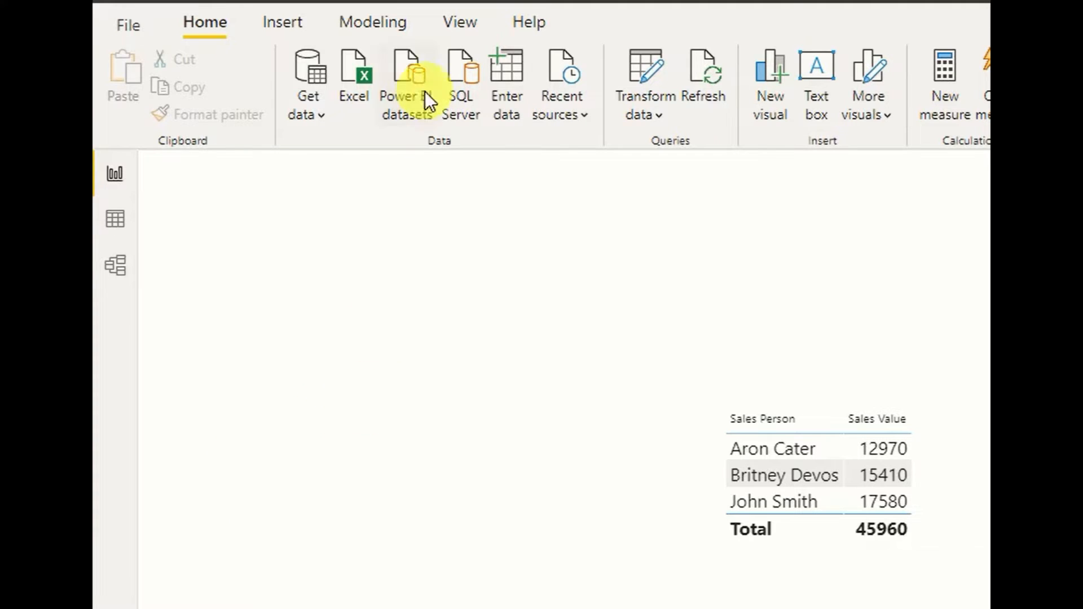
Step: Create a new measure named Green
left_click(299, 34)
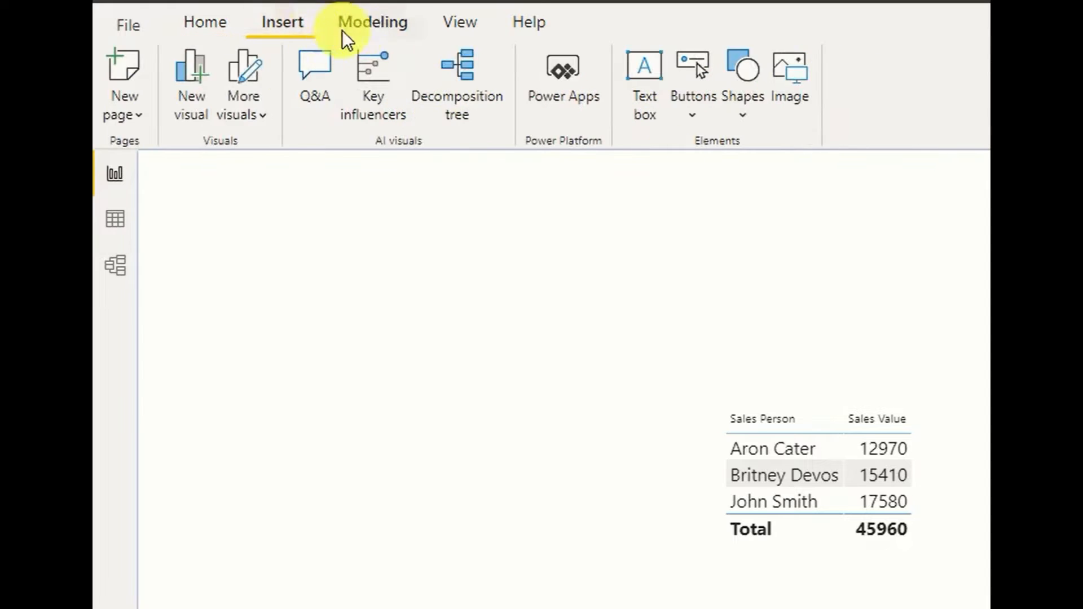
left_click(372, 28)
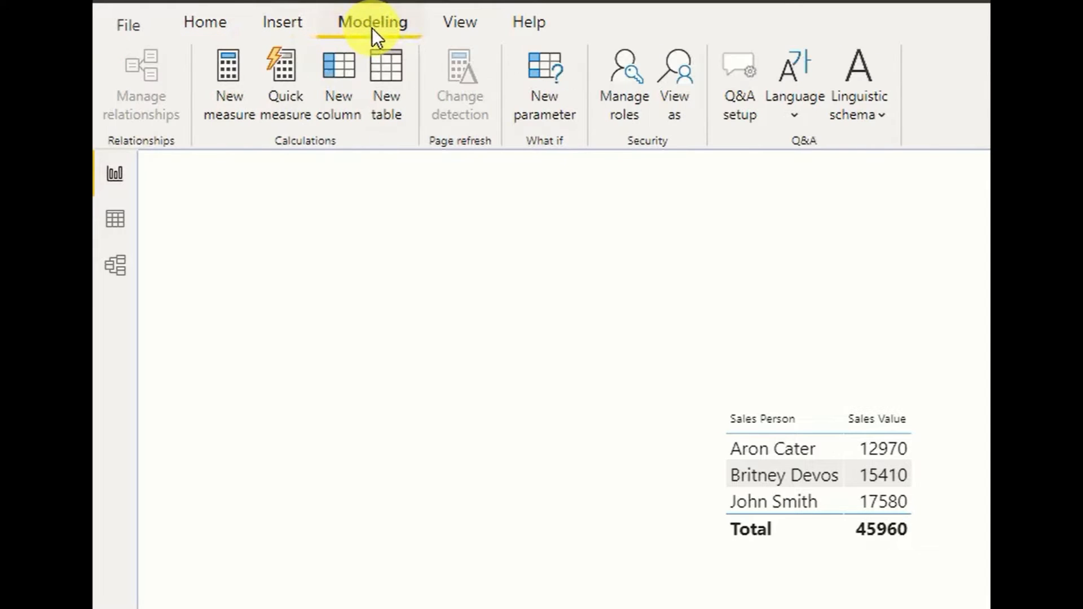
left_click(248, 112)
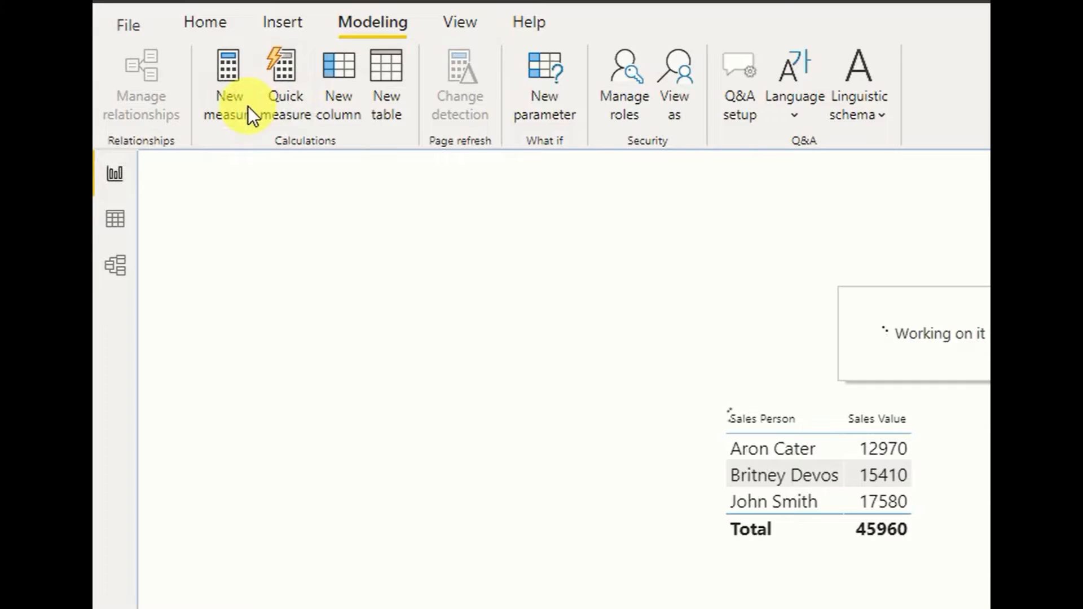
double_click(295, 175)
type("Green =")
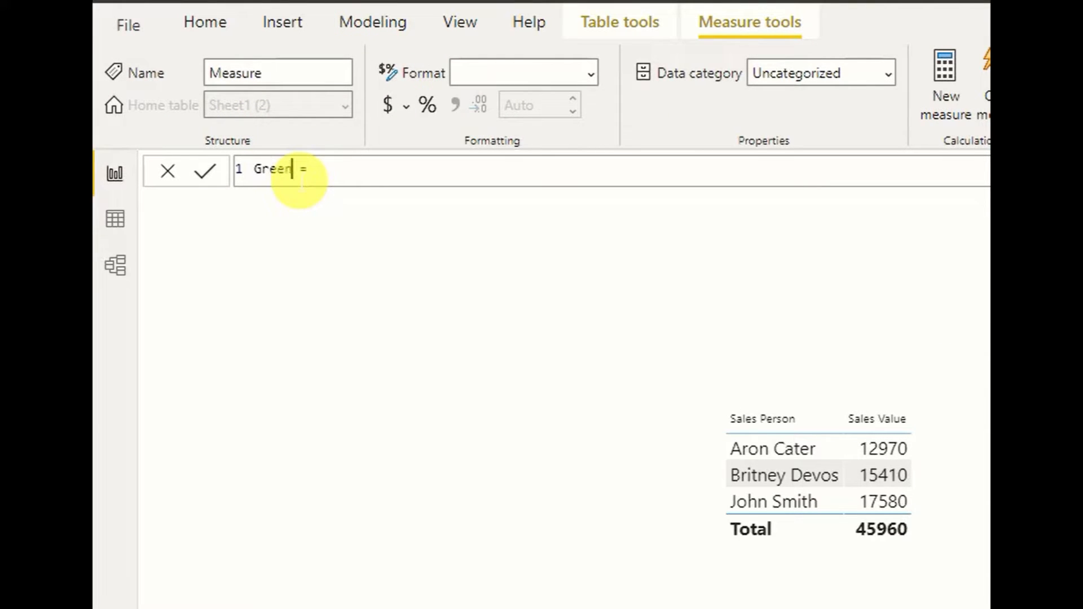
Step: Define the Green measure as IF(SUM('Sheet1 (2)'[Sales Value])>13000,1,0) and commit the formula
key("Right")
key("Right")
key("Right")
type("IF(")
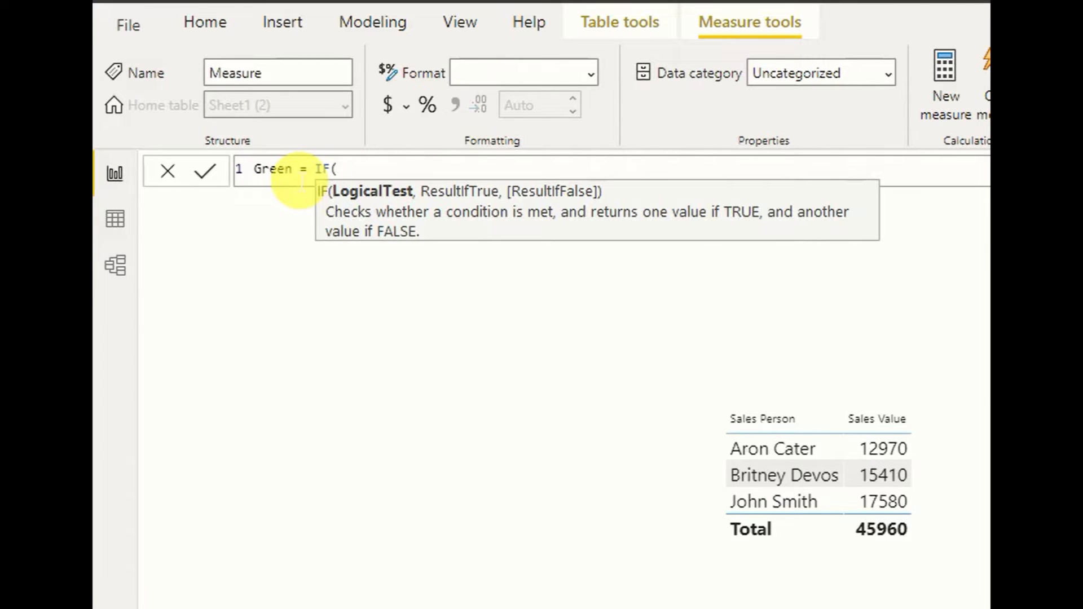
type("SUM(")
key("Down")
key("Down")
key("Down")
key("Down")
key("Down")
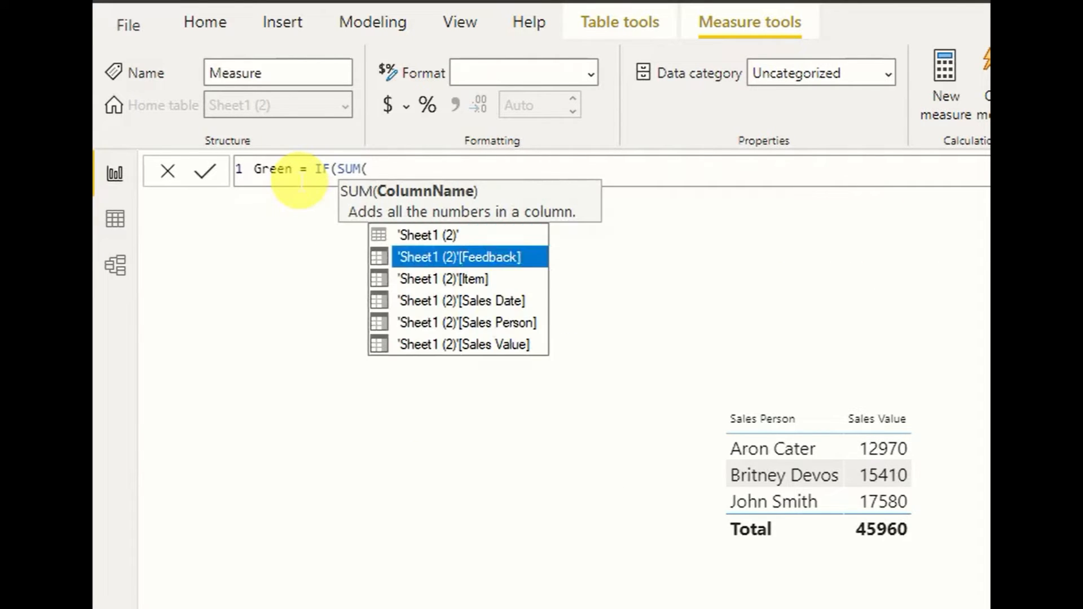
key("Tab")
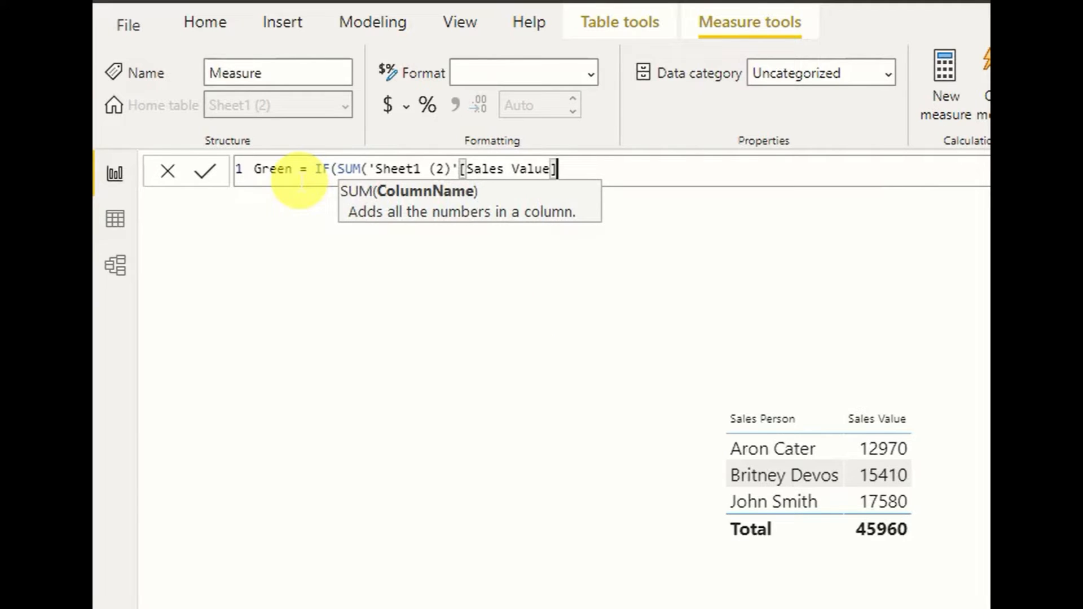
type(")>")
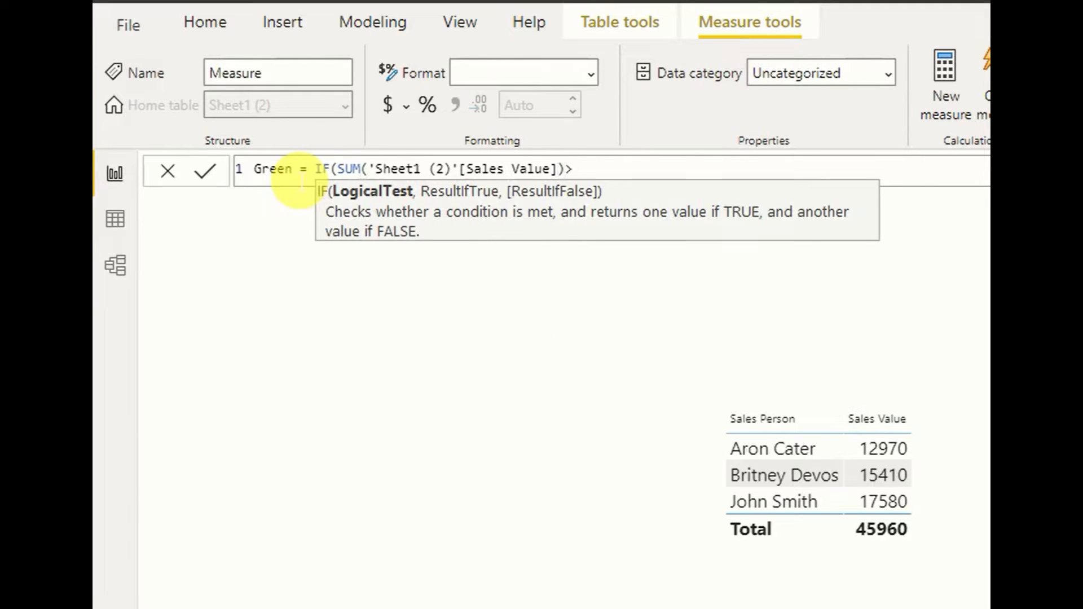
type("13000,1")
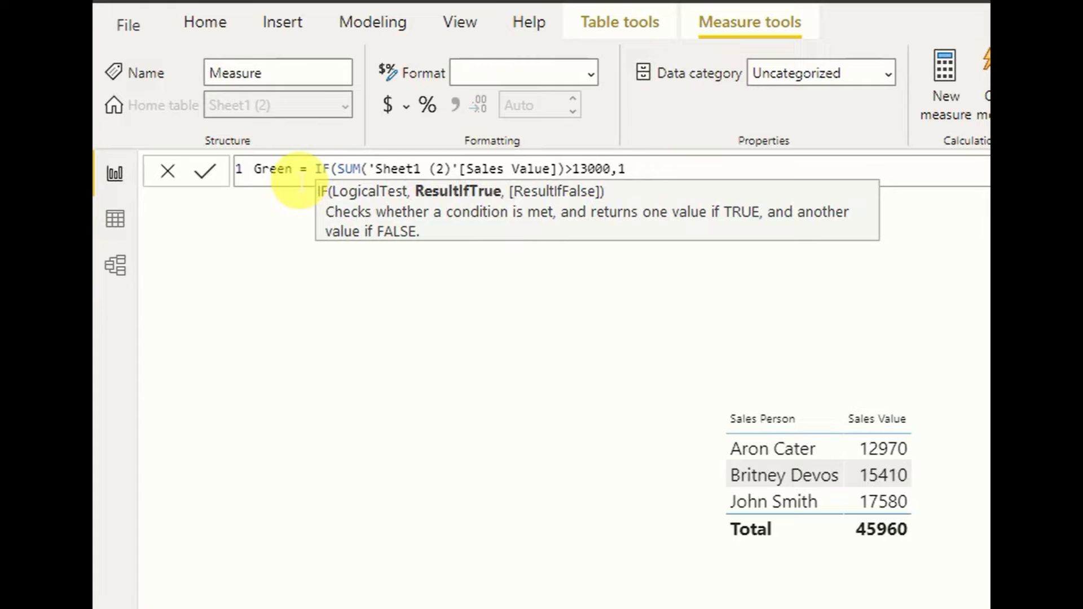
type(",0)")
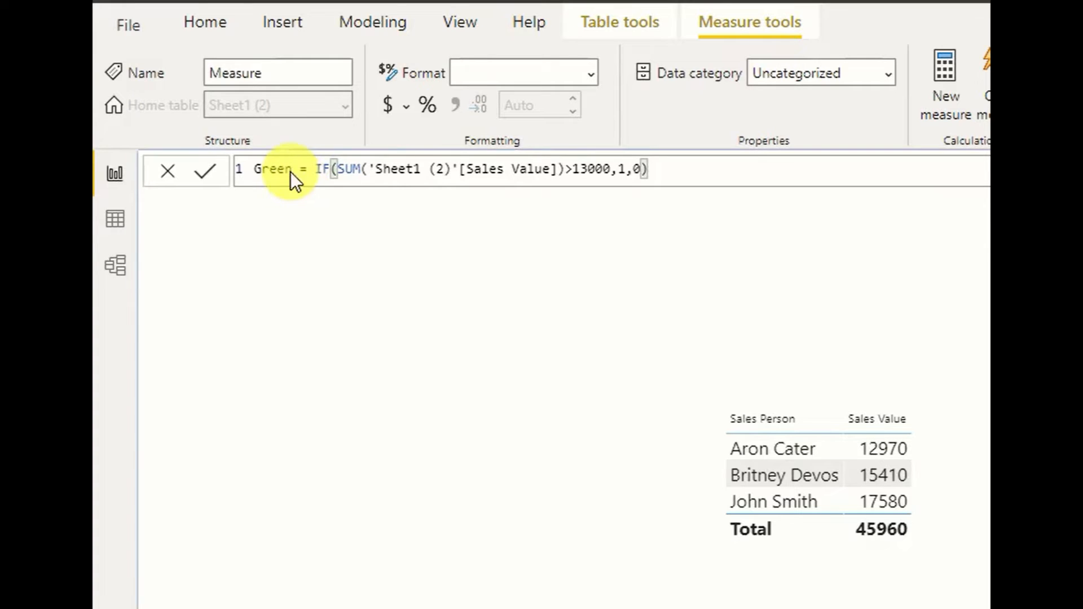
key("Return")
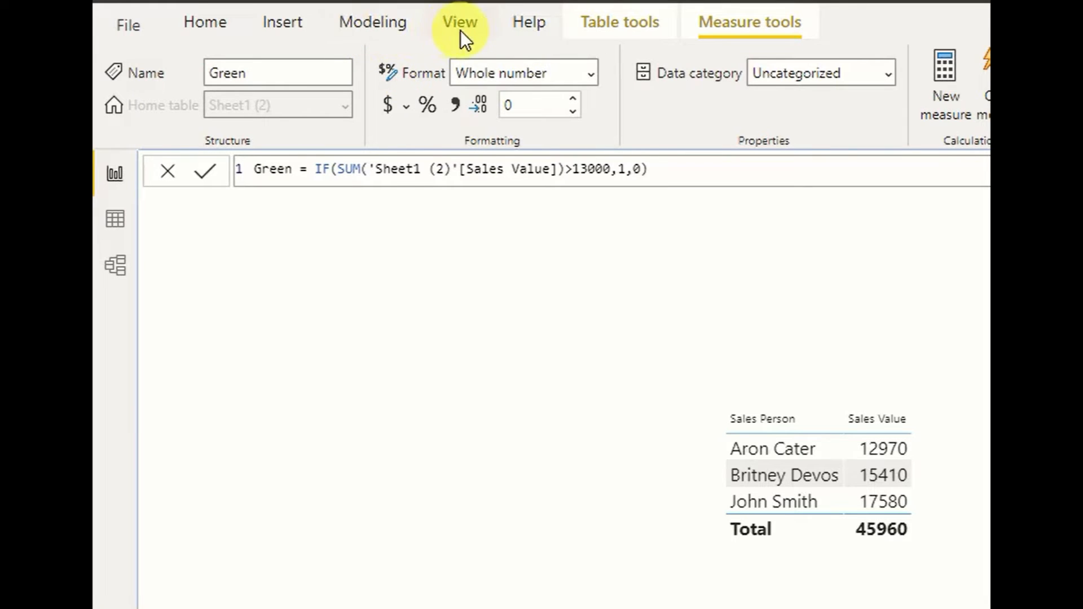
Step: Create a second measure named Red
left_click(381, 25)
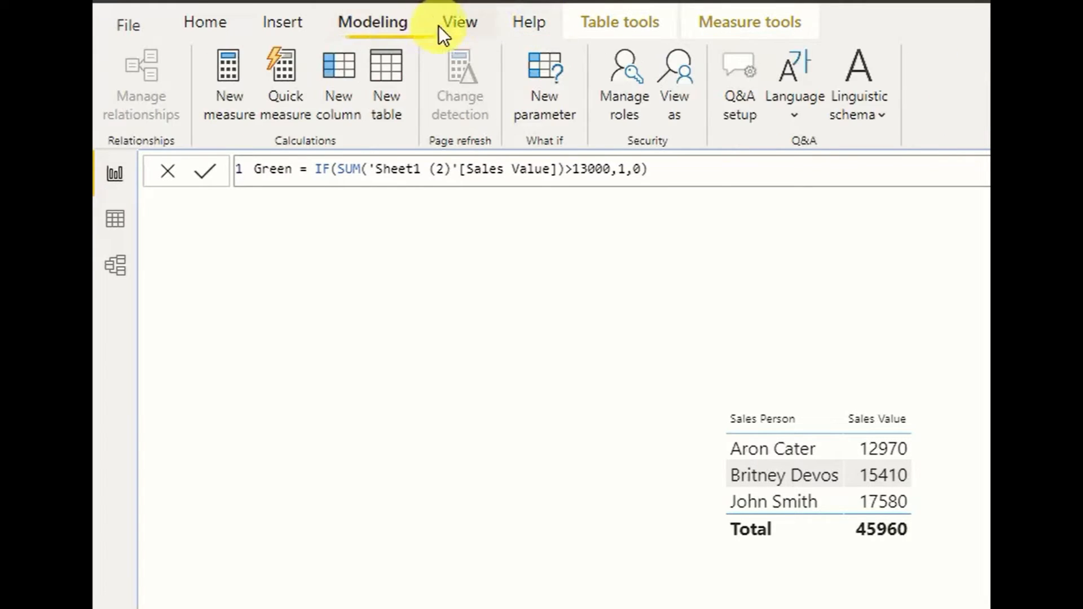
left_click(280, 106)
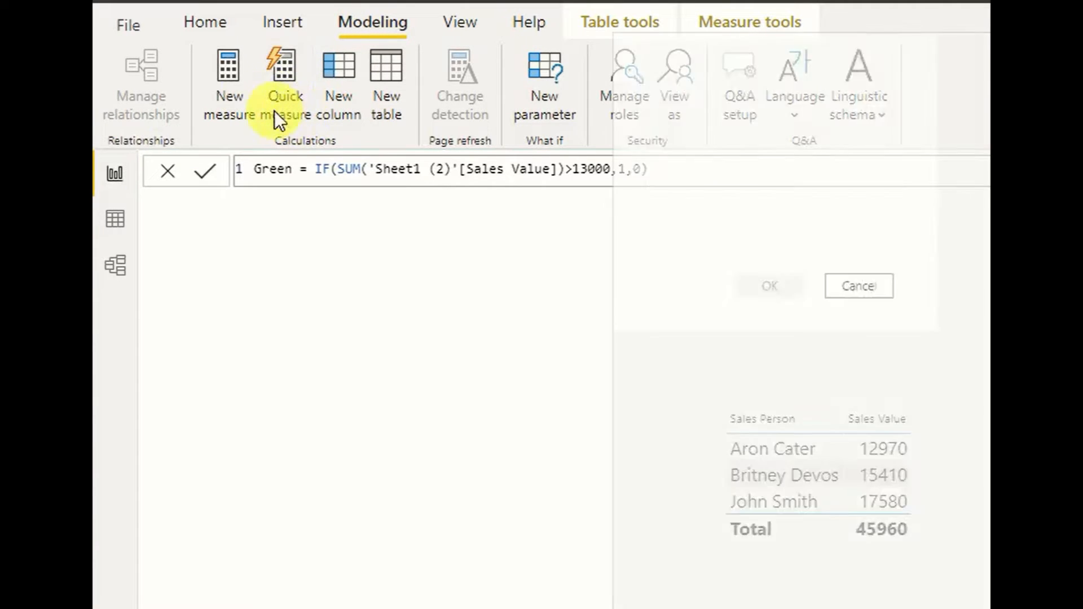
key("Escape")
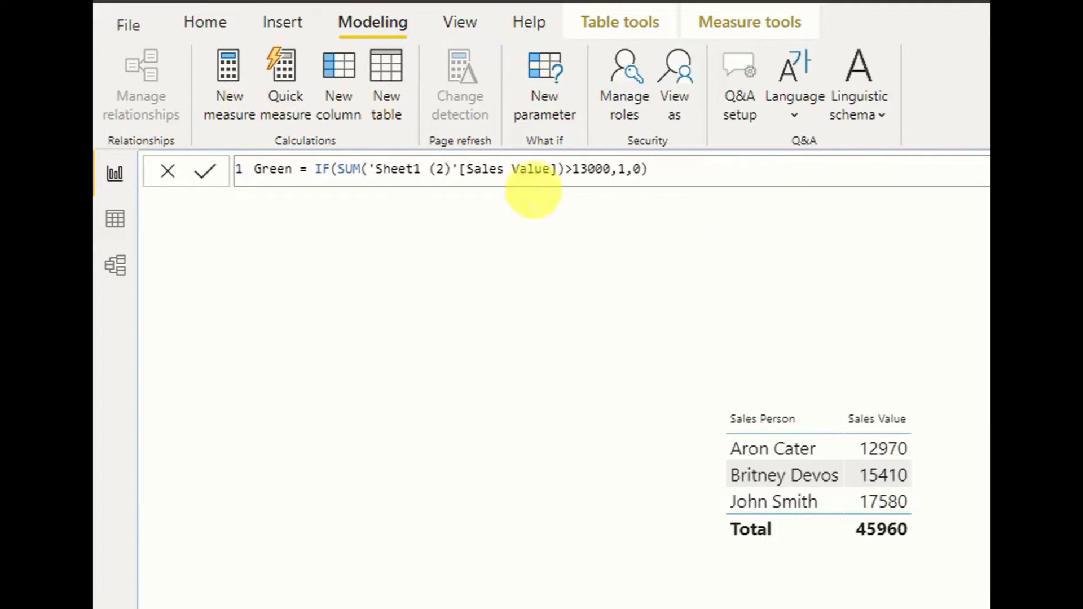
left_click(235, 96)
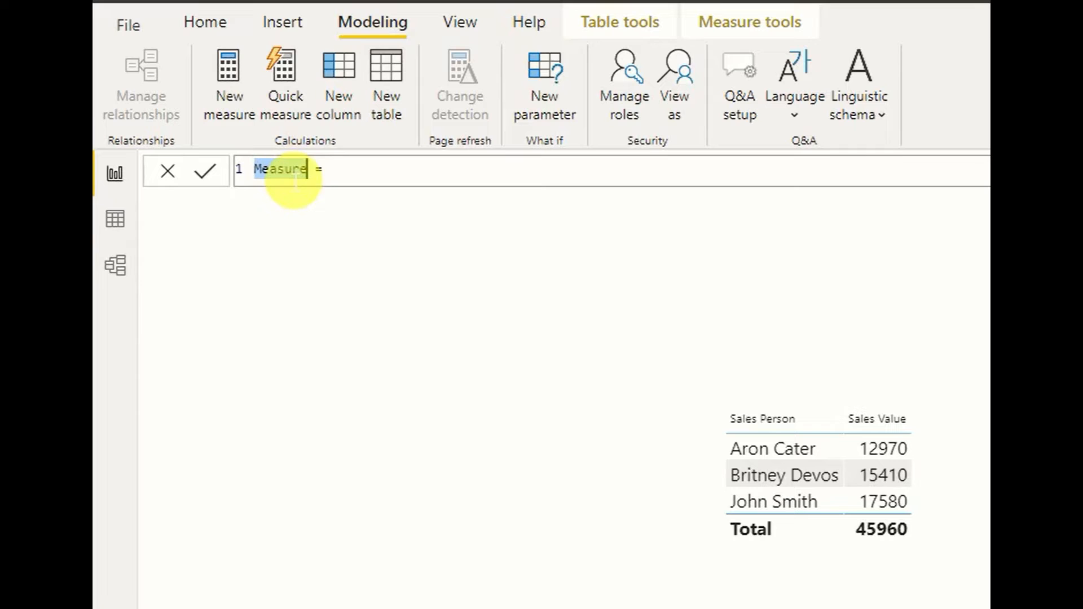
type("Red")
Step: Define the Red measure as IF(SUM('Sheet1 (2)'[Sales Value])<13000,1,0) and commit the formula
key("Right")
key("Right")
key("Right")
type("IF")
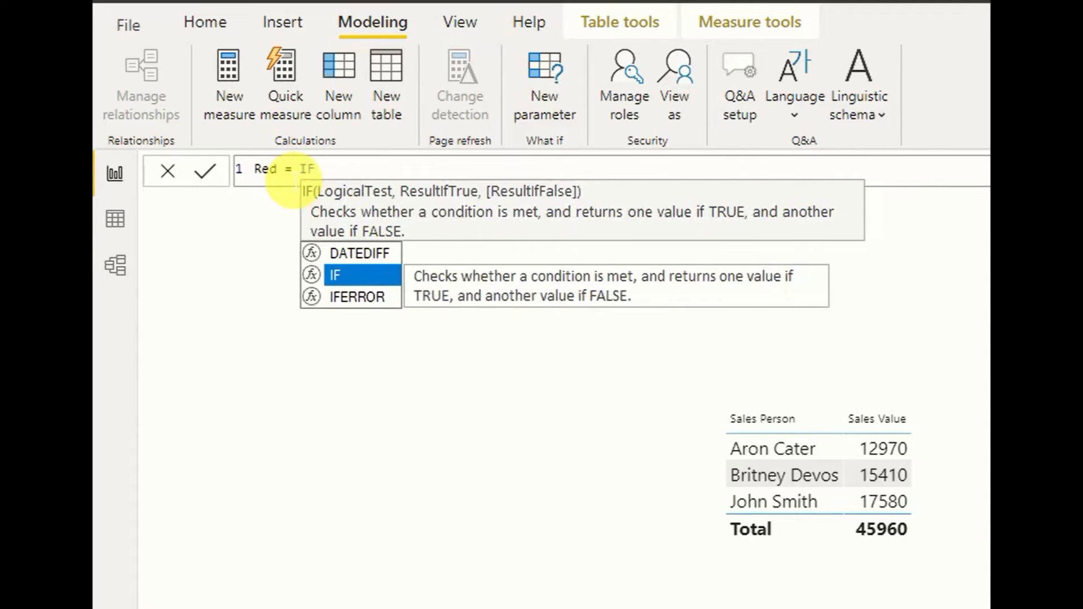
type("(SUM")
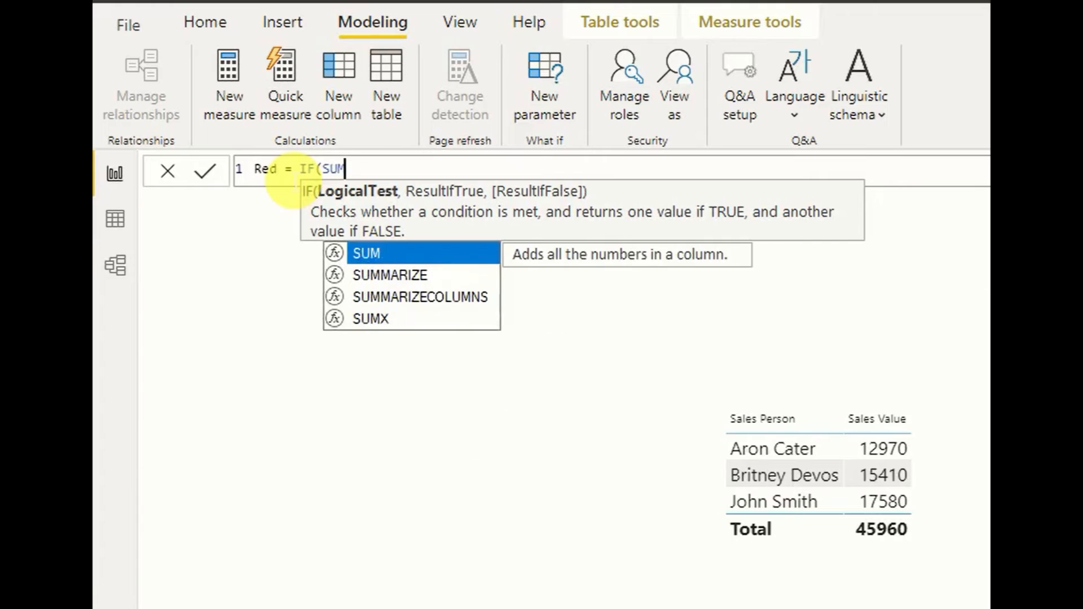
type("(")
key("Down")
key("Down")
key("Down")
key("Down")
key("Down")
key("Tab")
type(")")
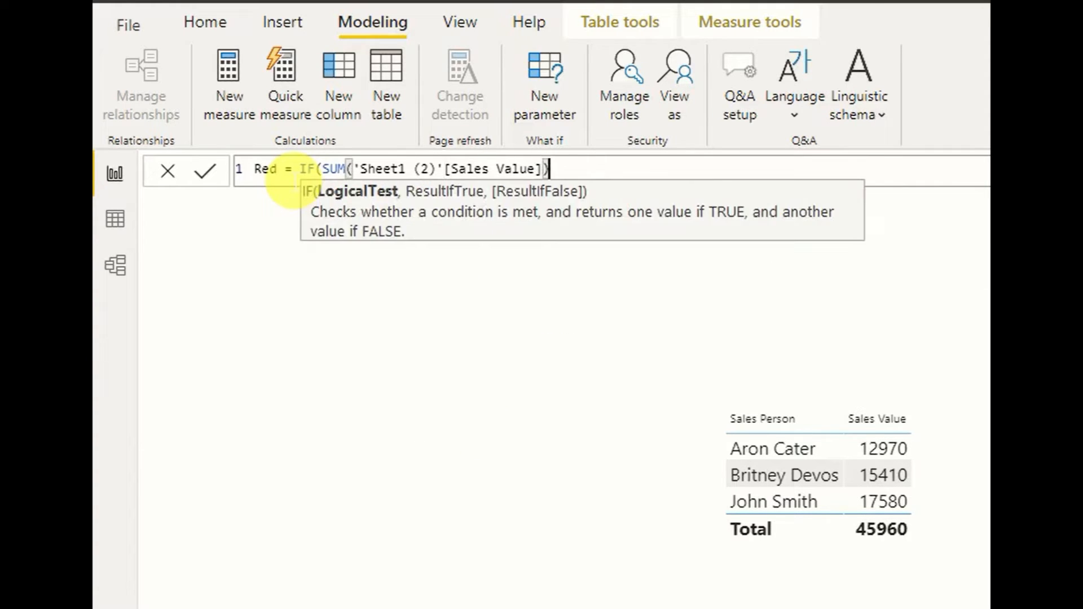
type("<13000")
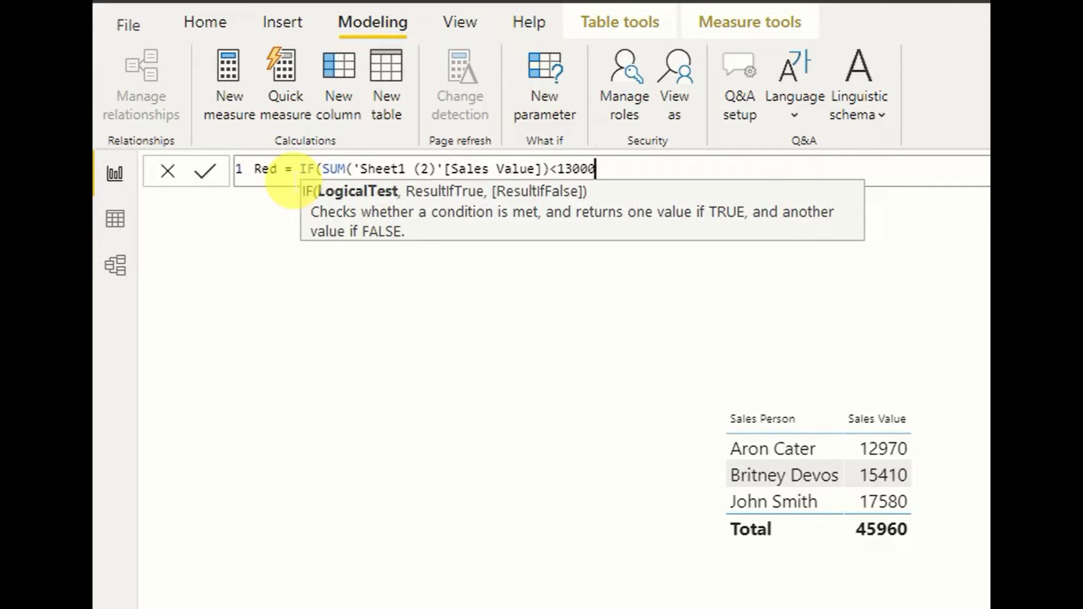
type(",1,")
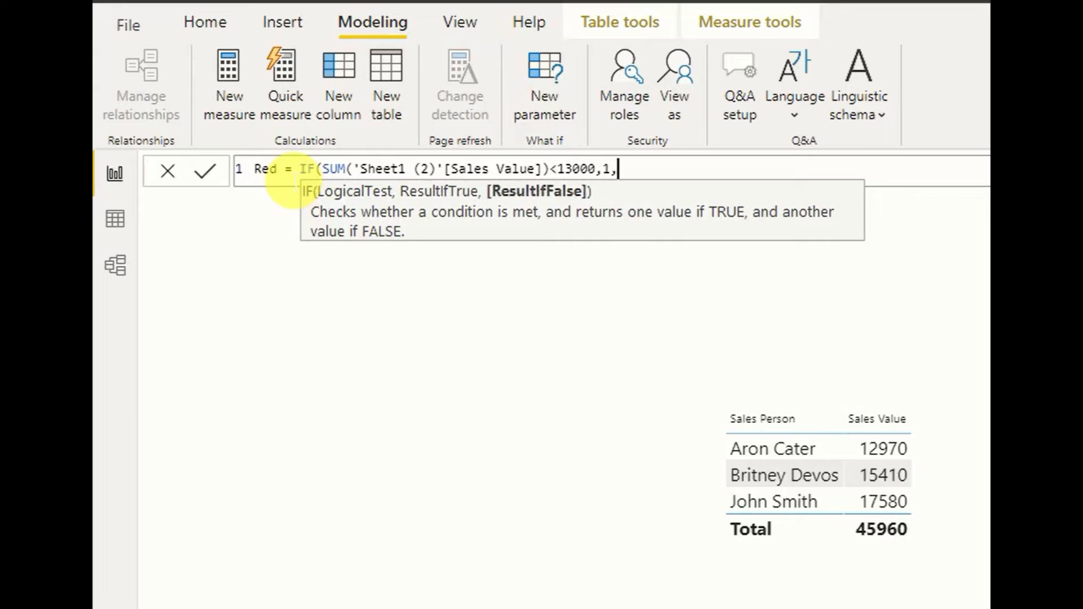
type("0)")
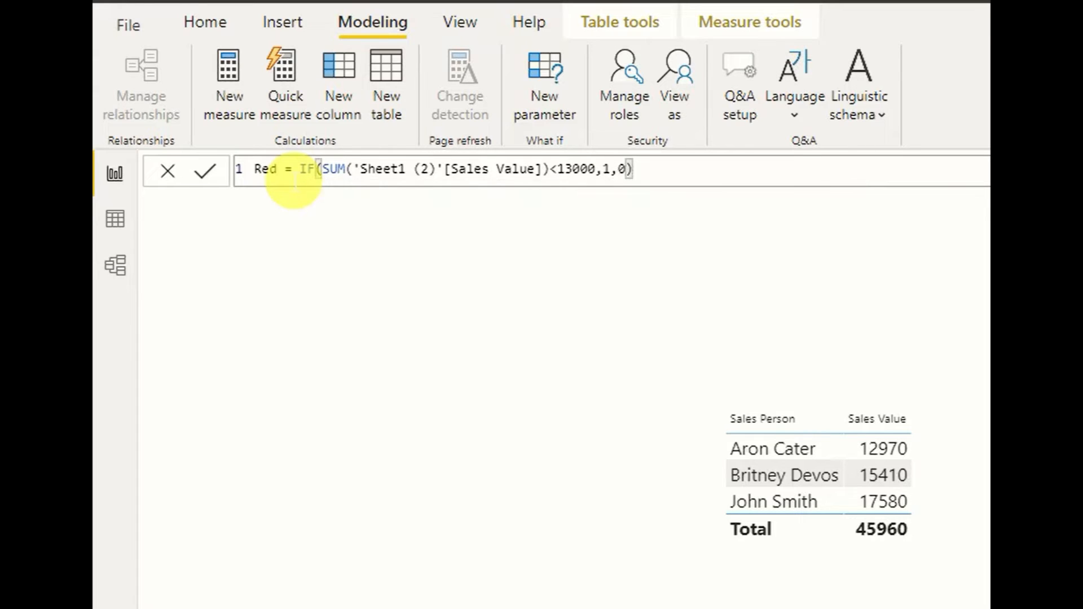
key("Return")
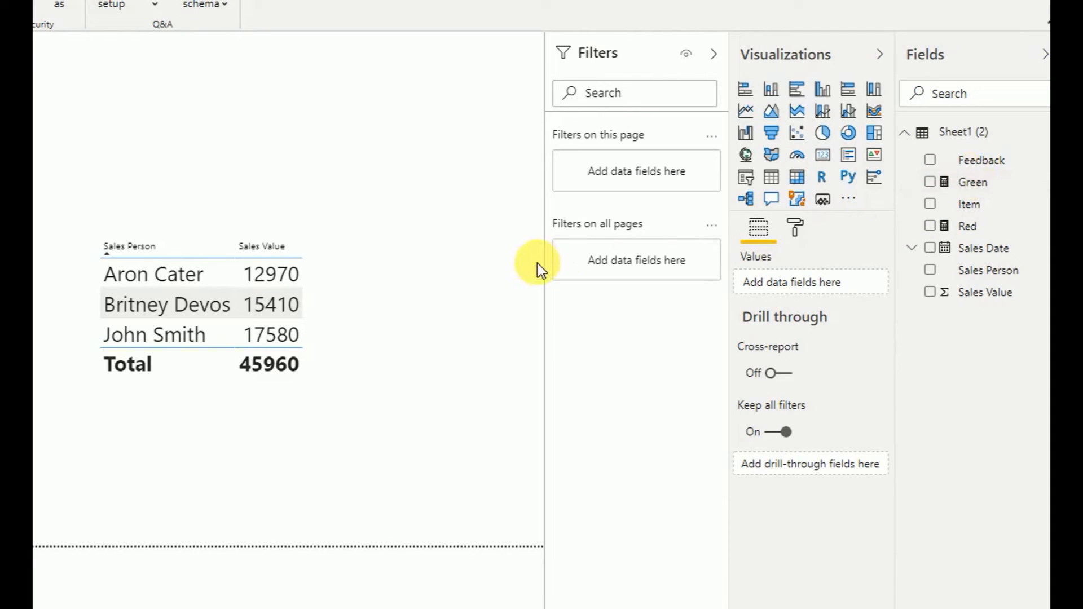
Step: Add a pie chart visual to the report page and resize it to a small square beside the sales table
left_click(832, 138)
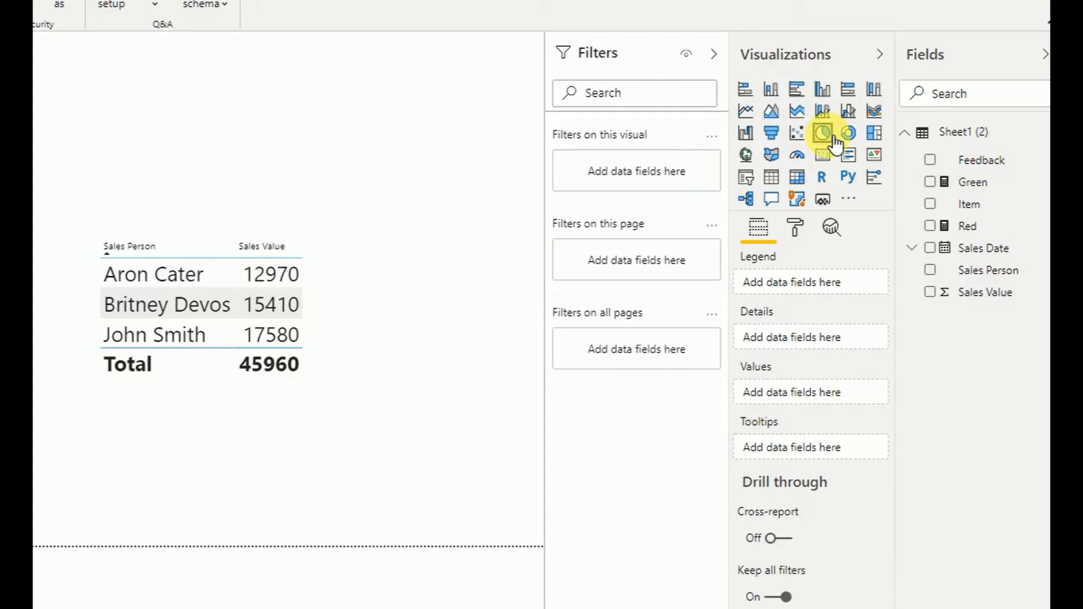
left_click_drag(302, 171, 501, 225)
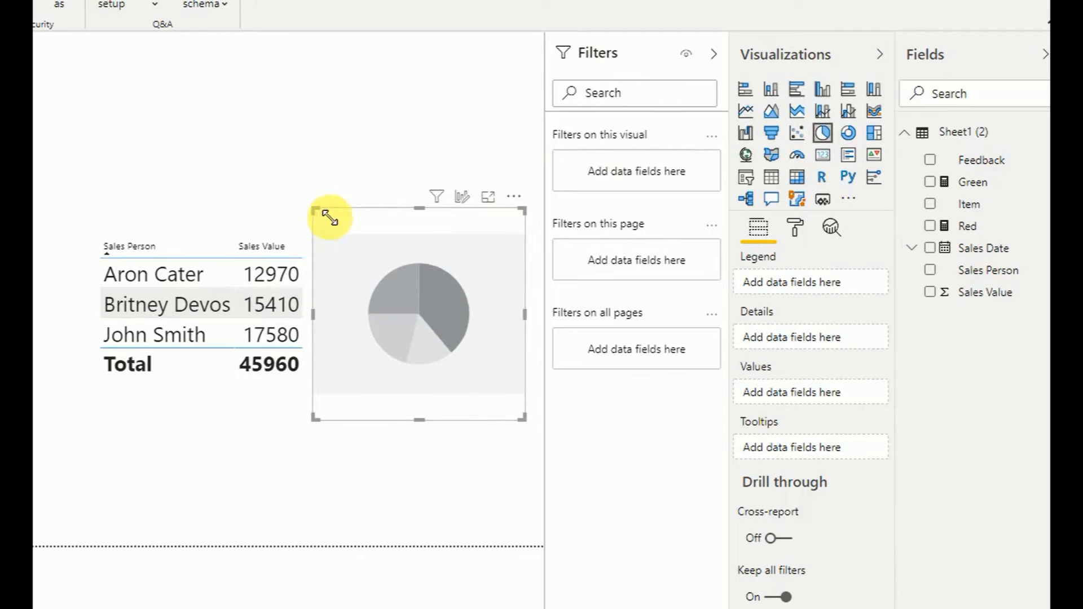
left_click_drag(330, 218, 419, 250)
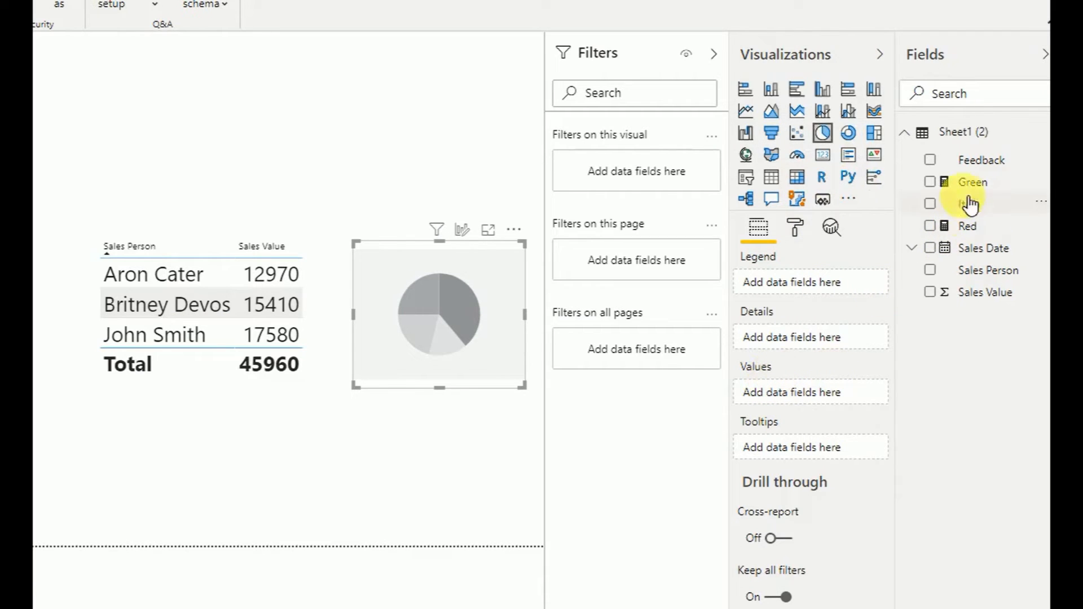
Step: Add the Green and Red measures to the pie chart's values and move the visual slightly closer to the table
left_click_drag(971, 182, 818, 384)
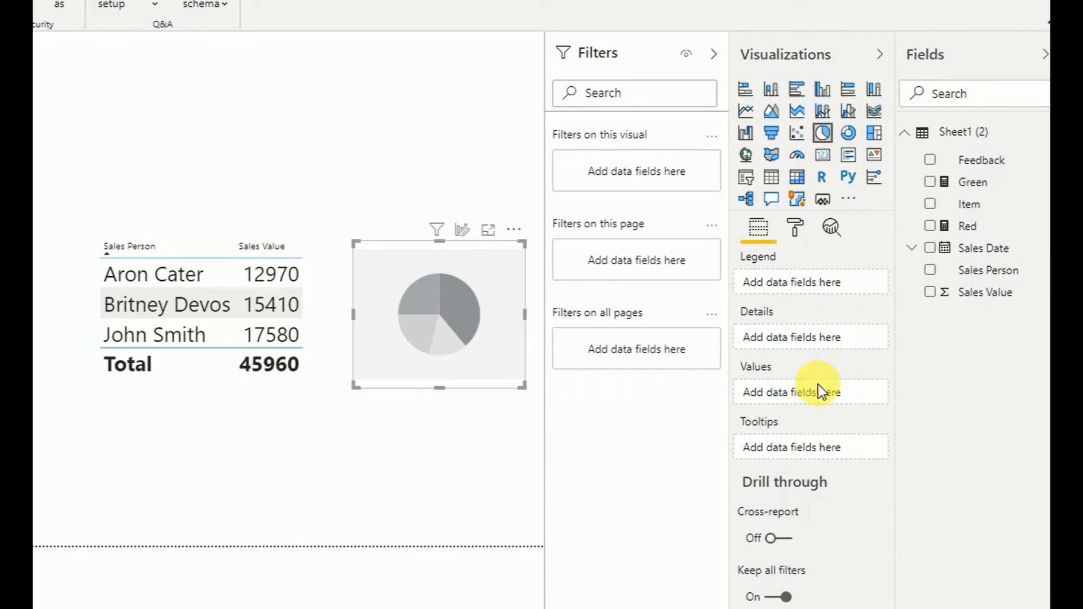
left_click_drag(978, 224, 823, 415)
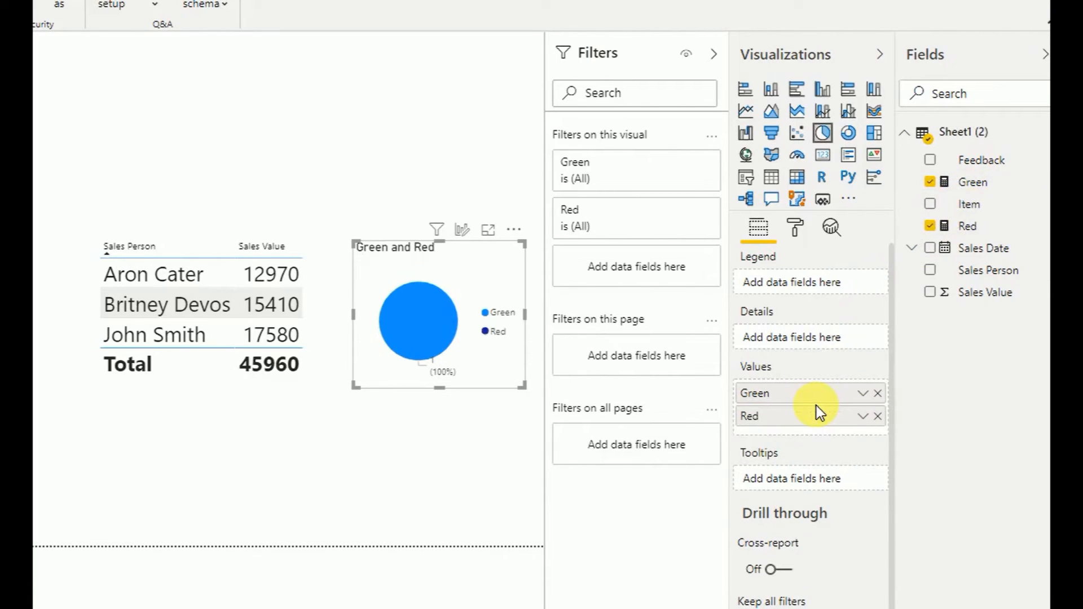
left_click_drag(392, 246, 381, 247)
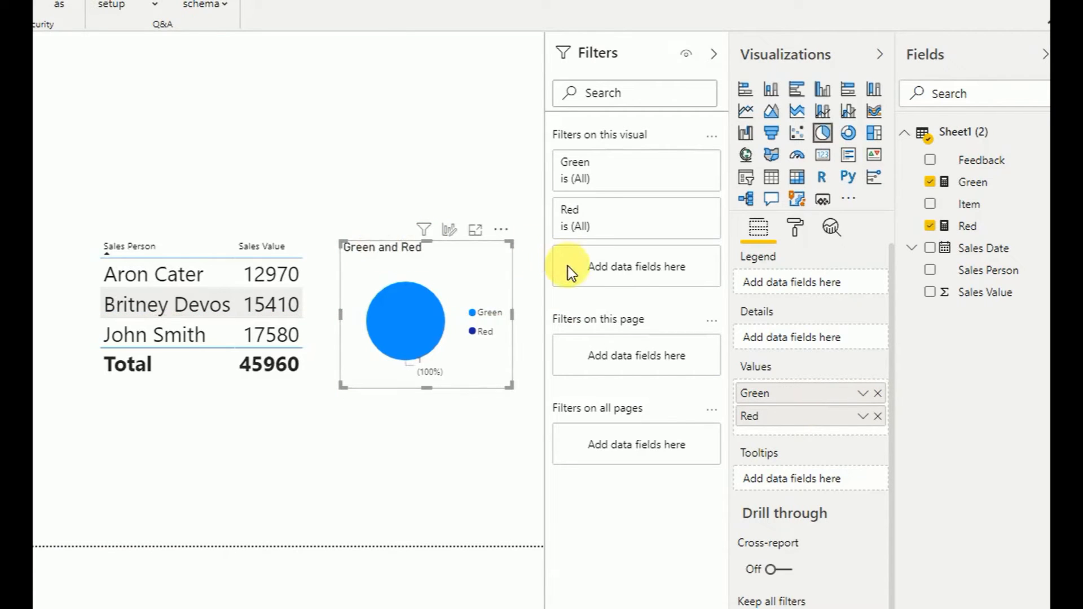
Step: Set the pie chart's data colors to green for the Green measure and red for the Red measure
left_click(791, 233)
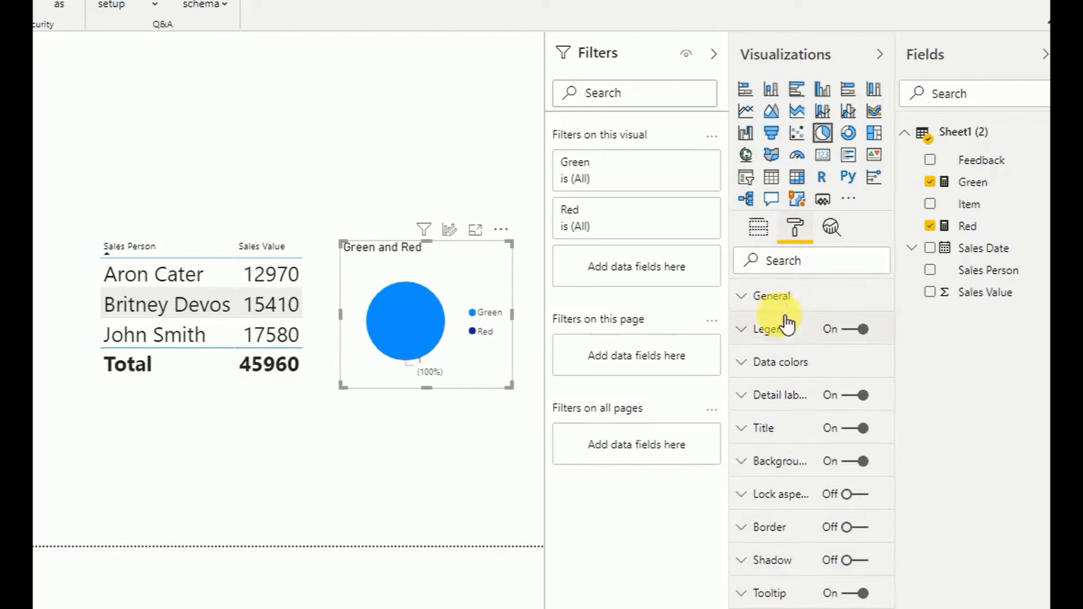
left_click(787, 366)
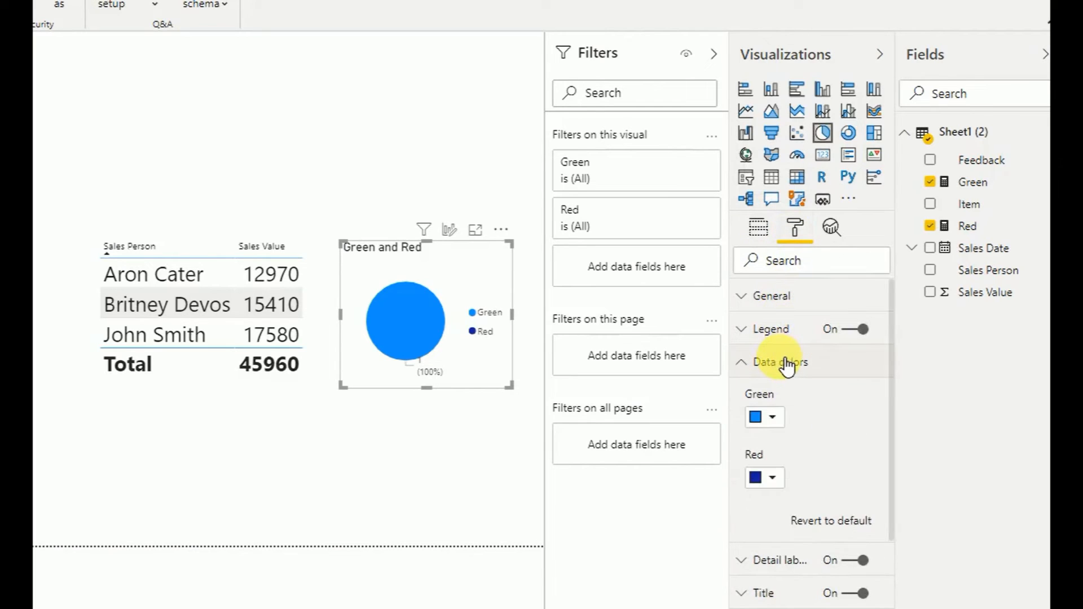
left_click(776, 419)
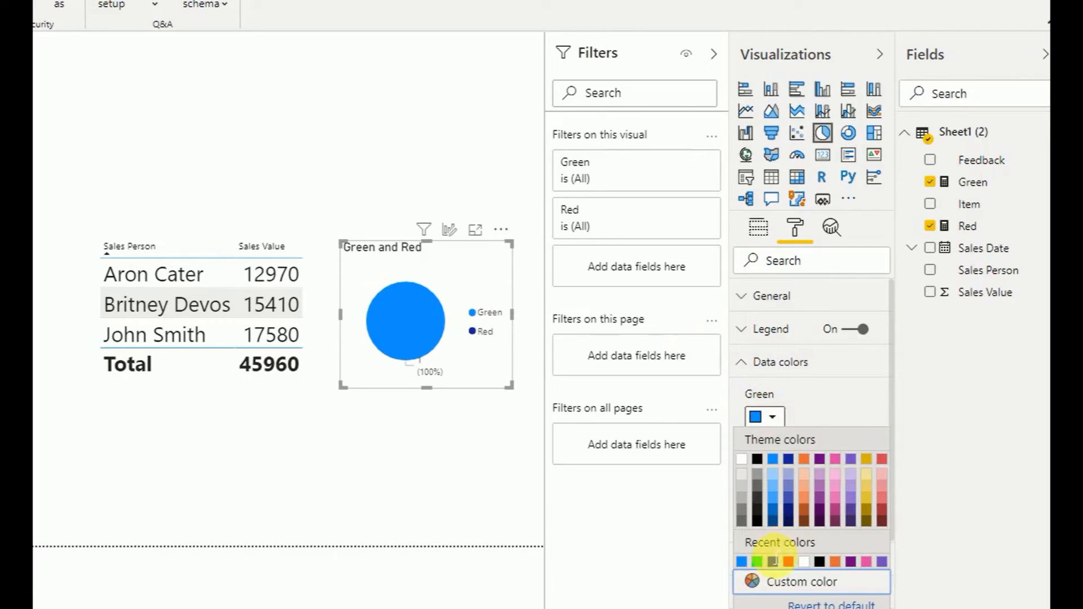
left_click(769, 562)
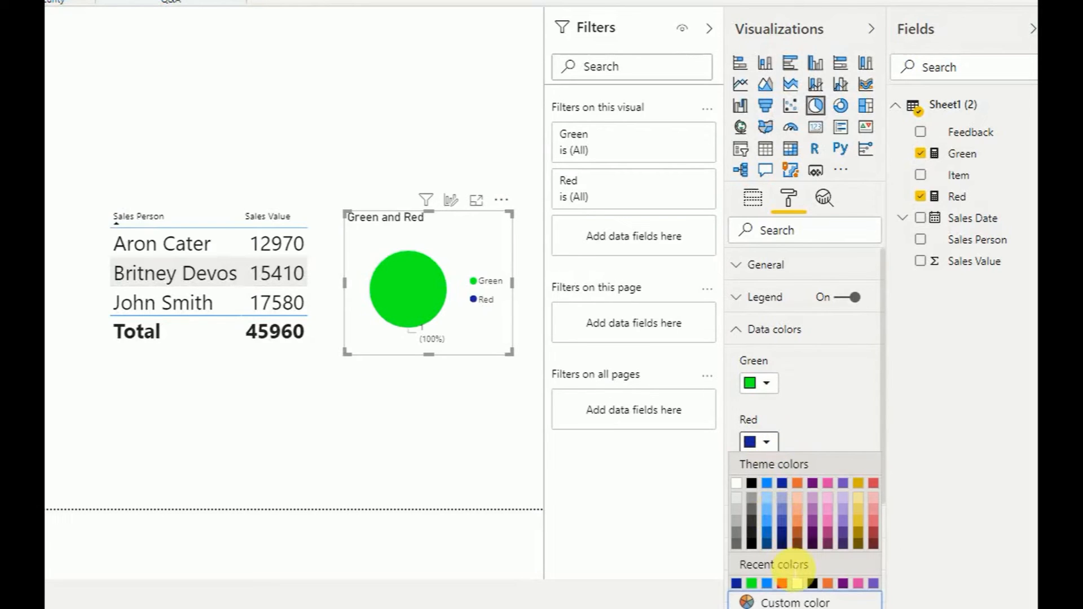
left_click(782, 584)
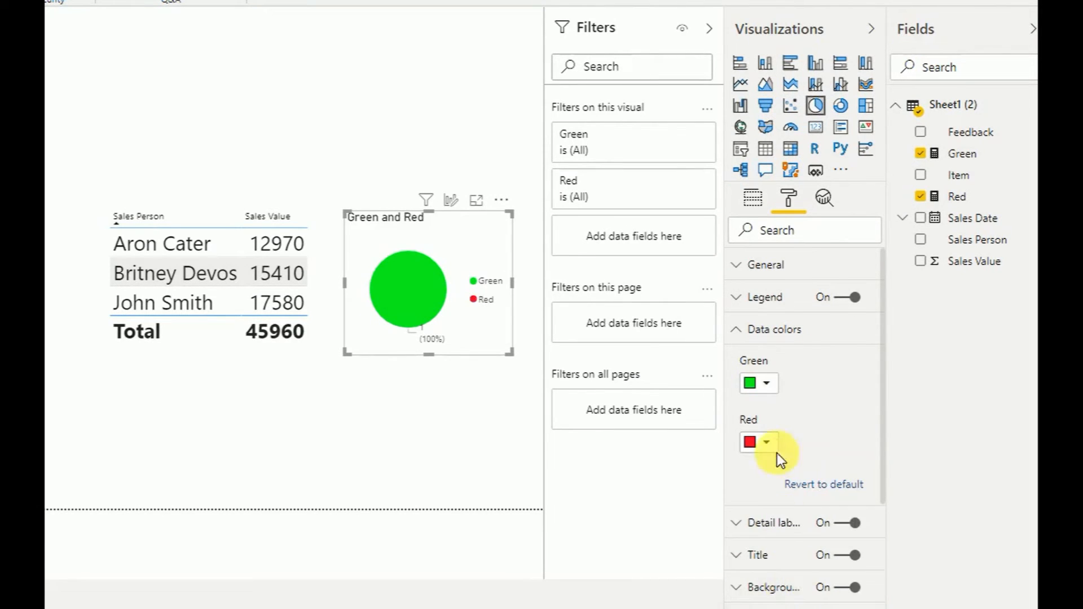
left_click(745, 333)
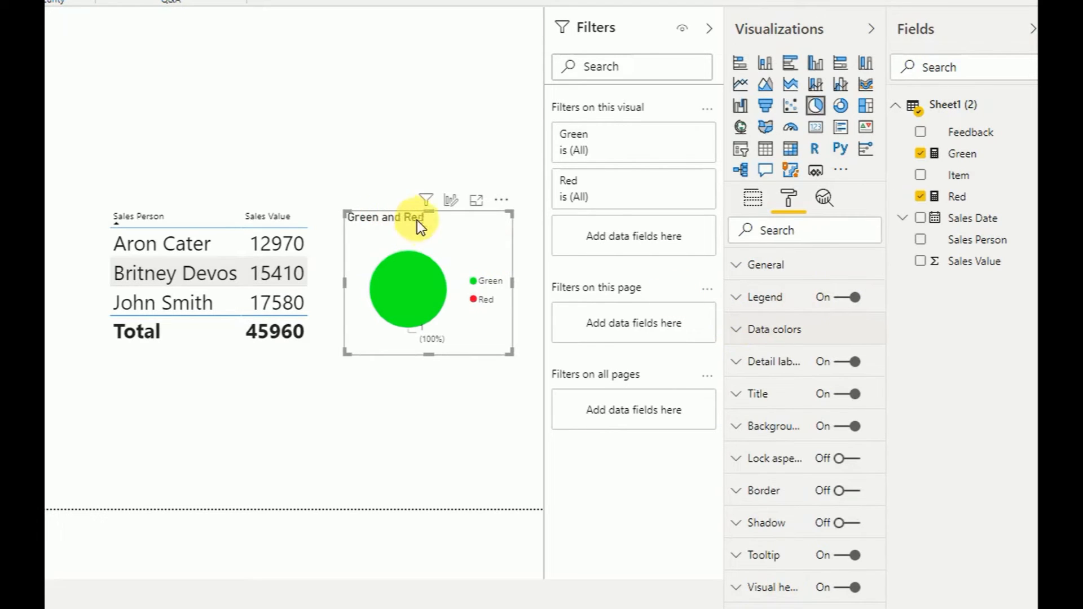
Step: Turn off the pie chart's legend, detail labels and title, and shrink the visual beside the table
left_click(839, 299)
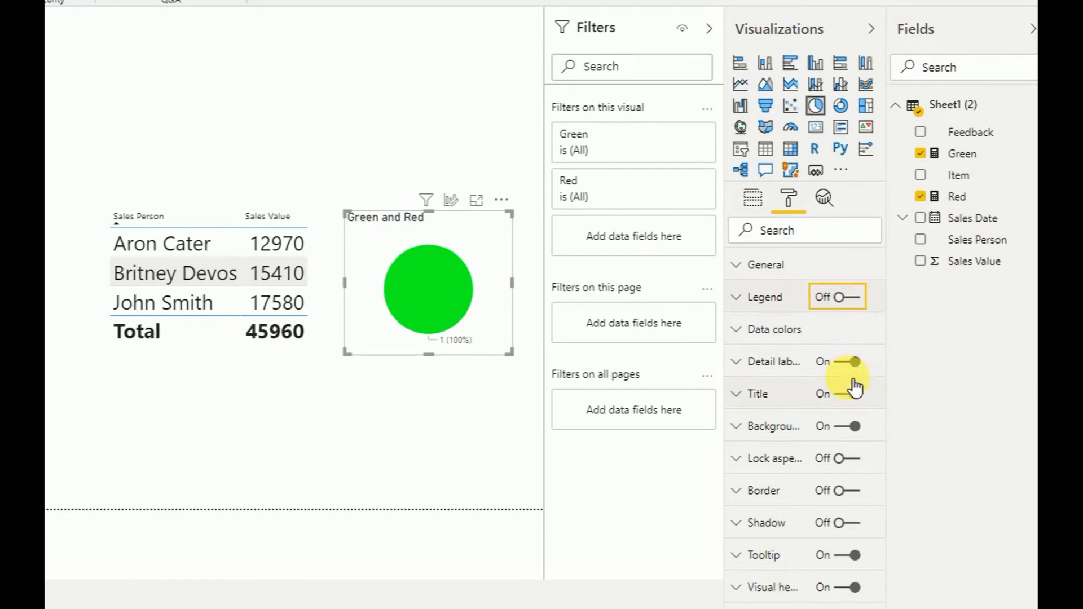
left_click(848, 365)
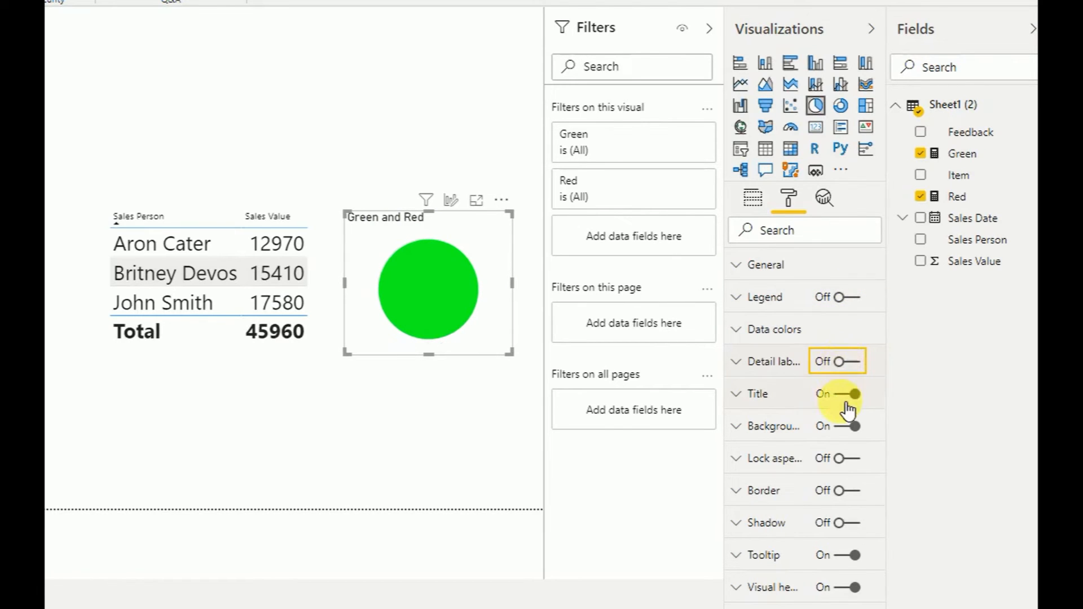
left_click(848, 395)
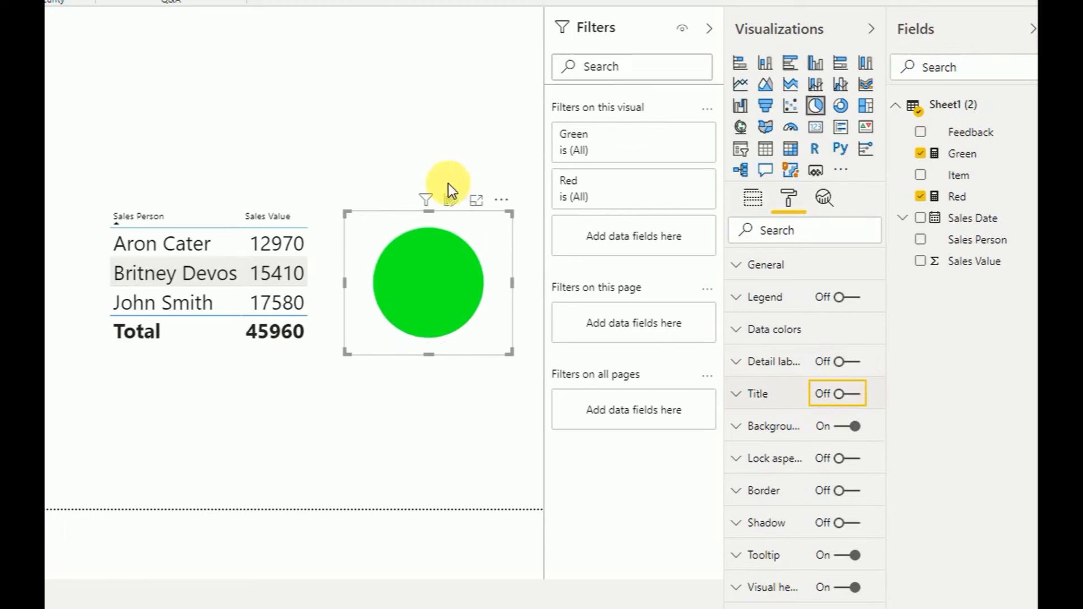
left_click_drag(347, 213, 378, 232)
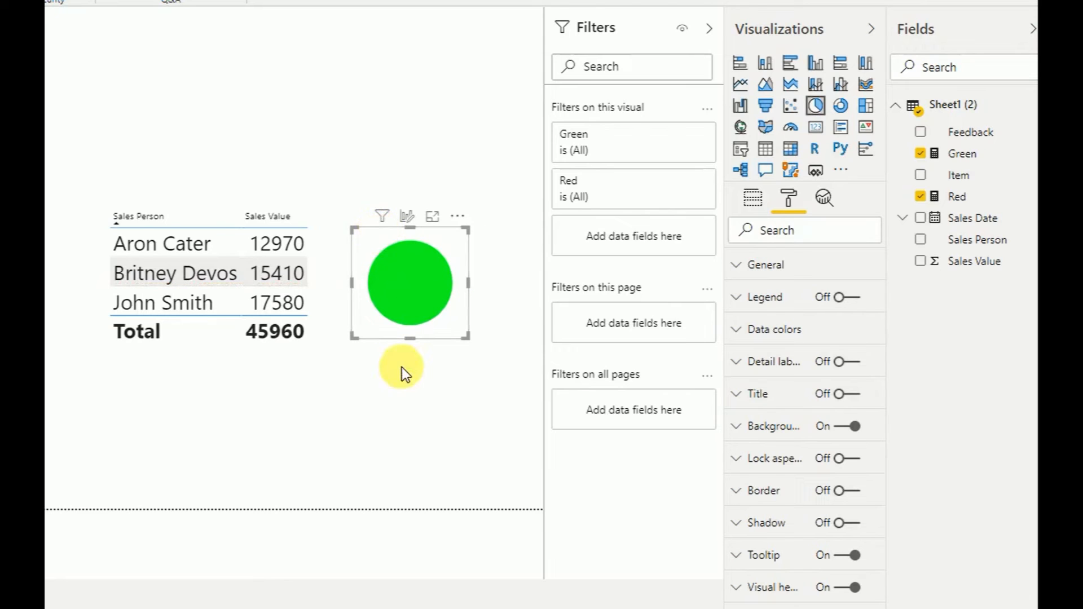
left_click(407, 382)
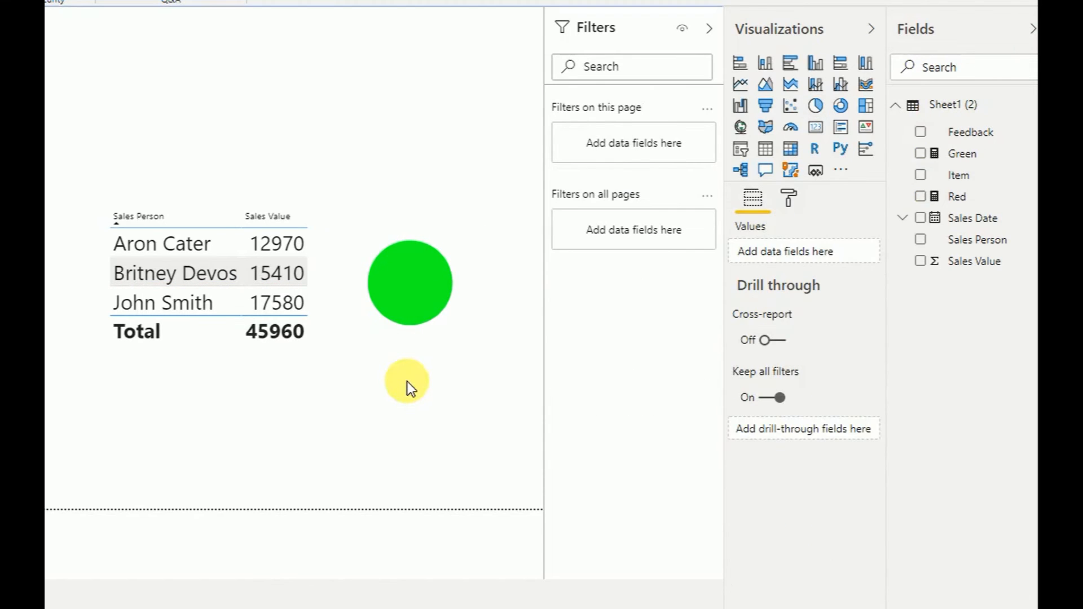
Step: Test the traffic light by selecting the first and second sales person rows in the table, one after the other
left_click(184, 240)
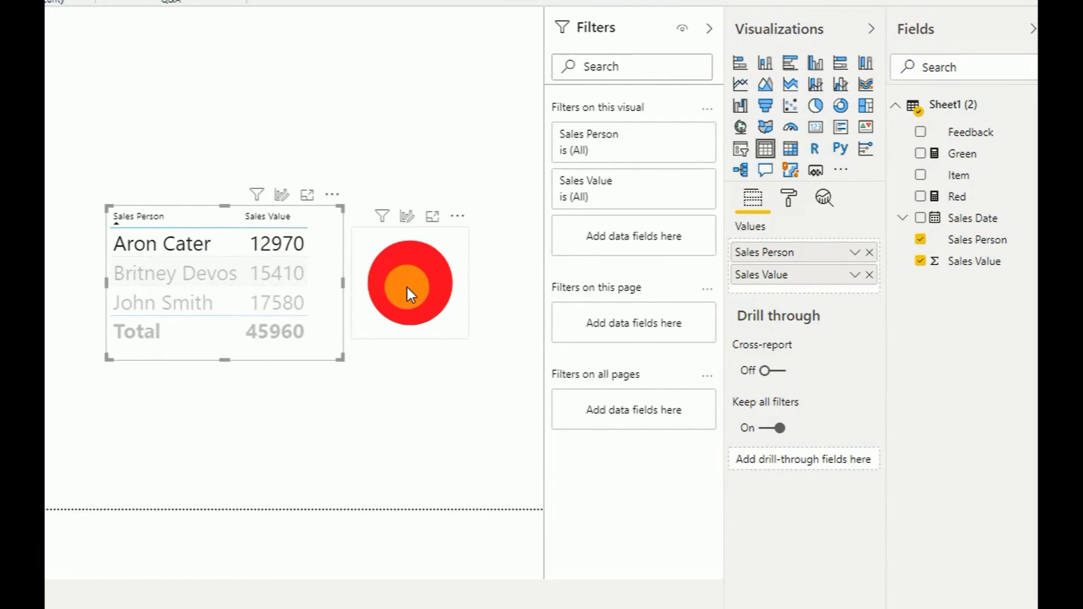
mouse_move(407, 287)
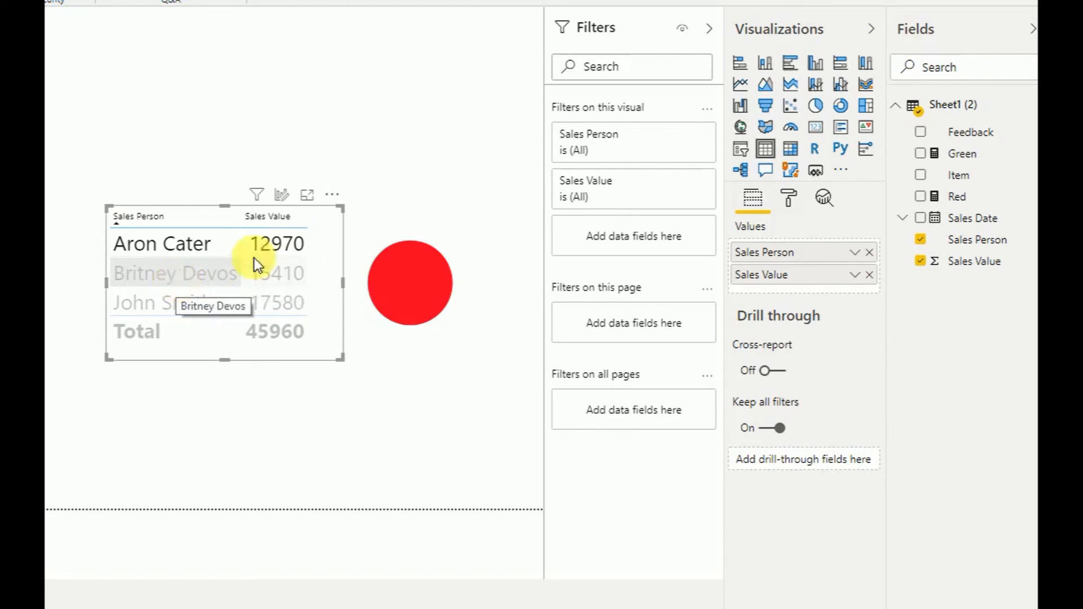
left_click(173, 280)
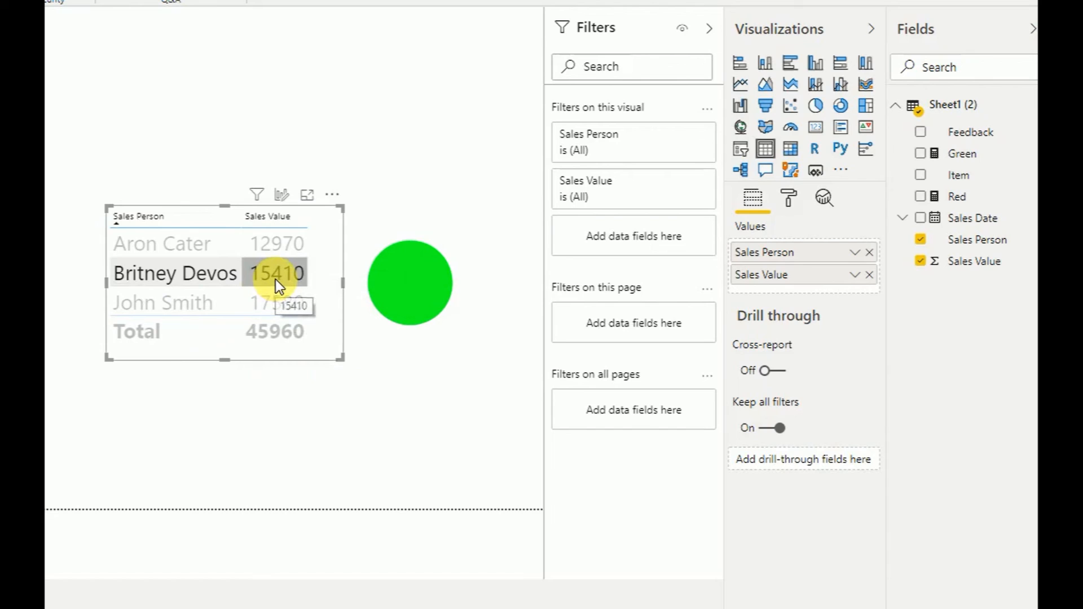
left_click(349, 404)
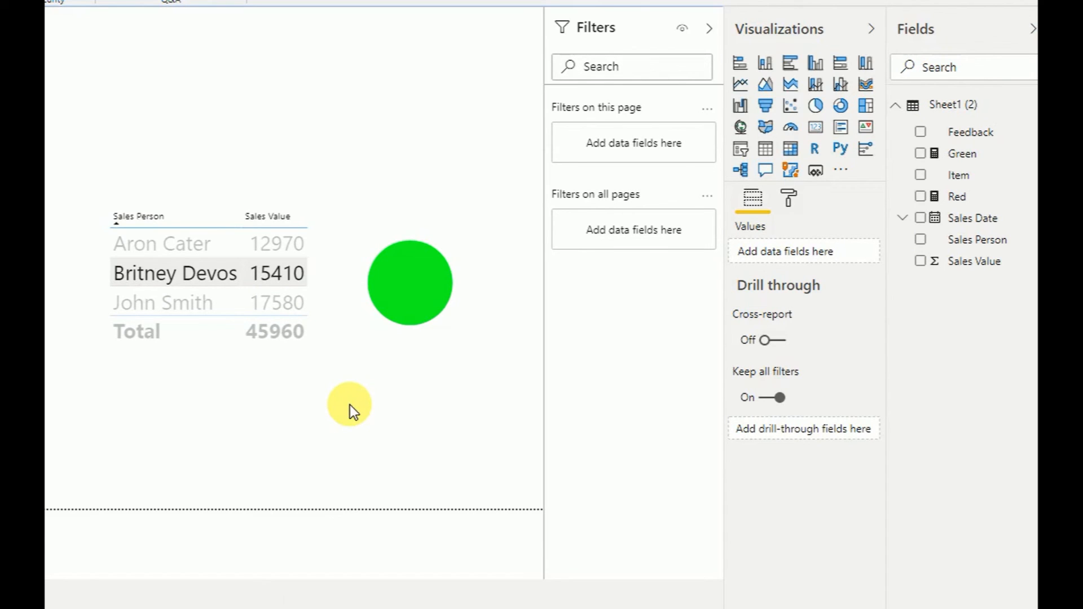
Step: Review the pie chart's data colors for the Green and Red measures and deselect the visual
left_click(427, 280)
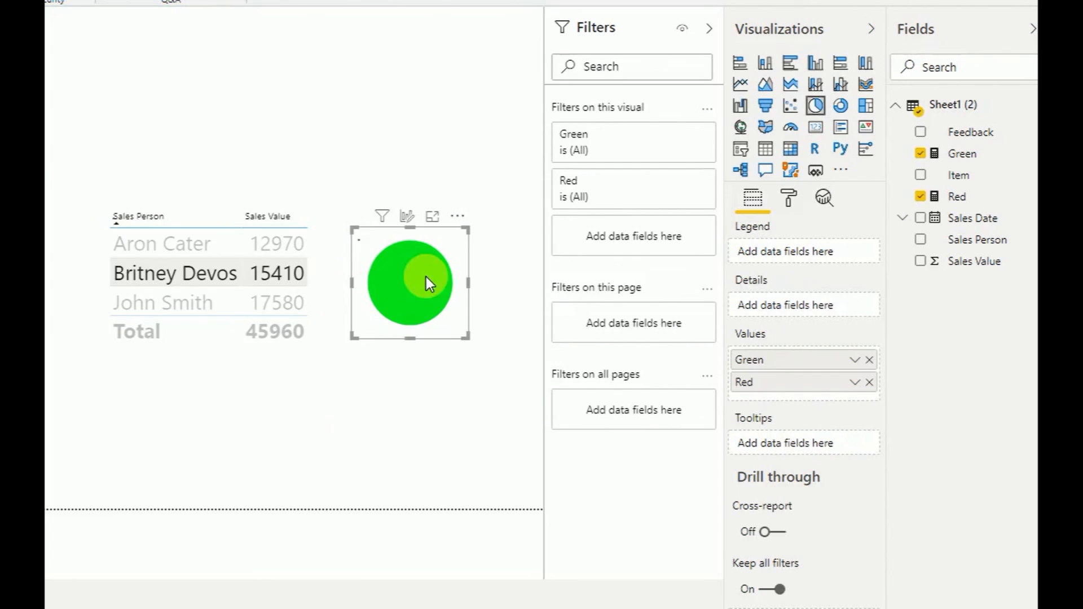
left_click(794, 201)
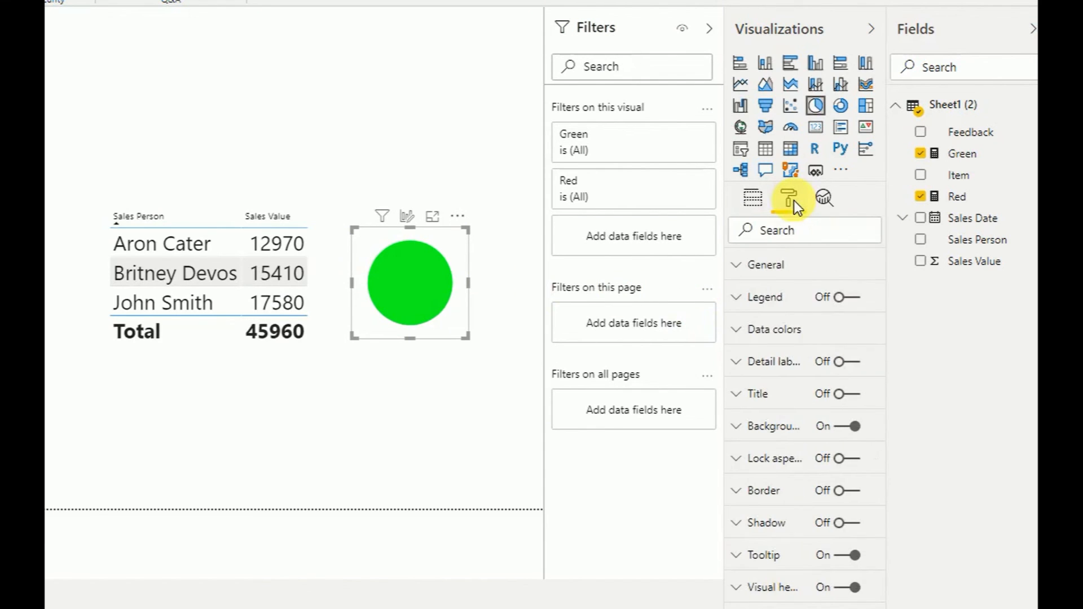
left_click(782, 334)
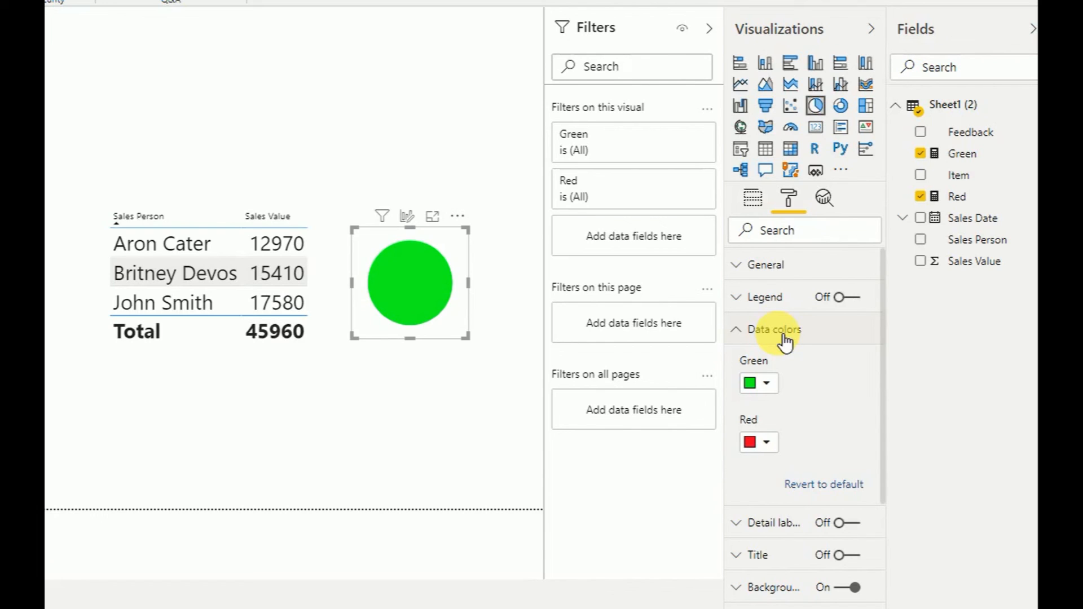
left_click(784, 336)
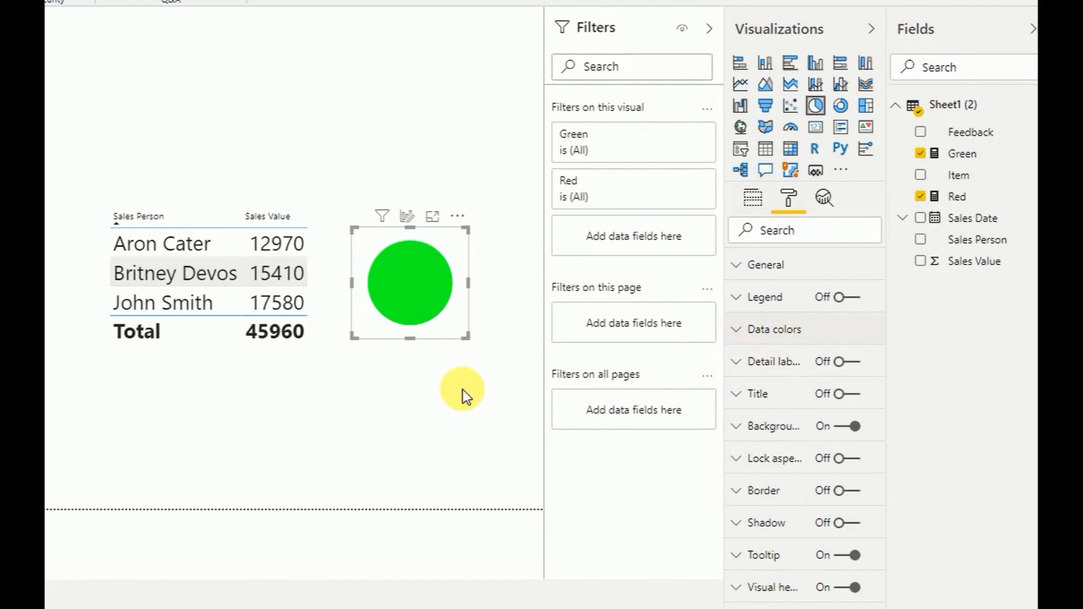
left_click(405, 395)
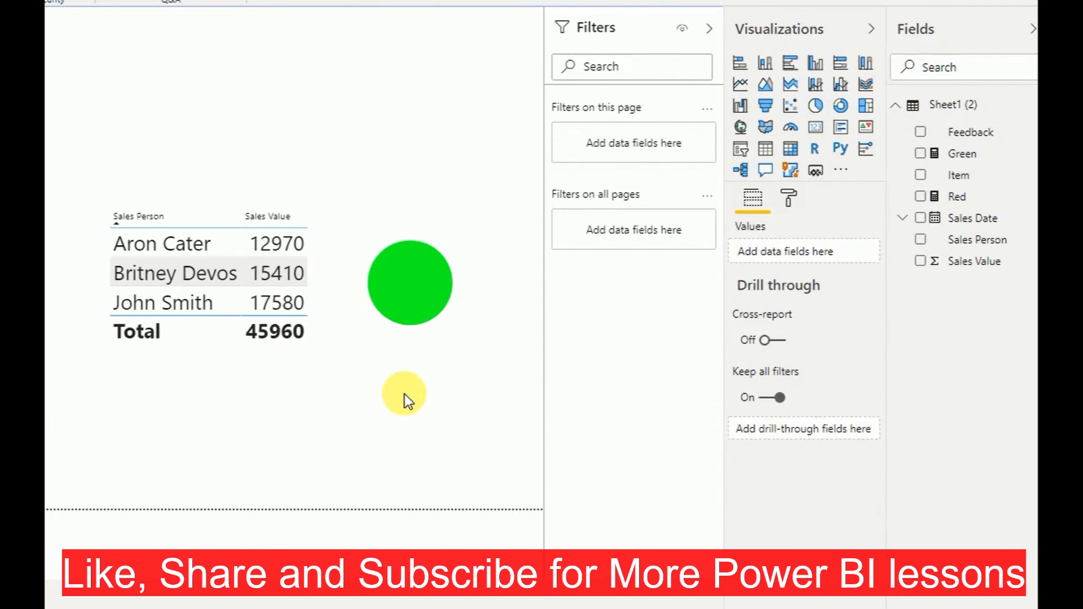